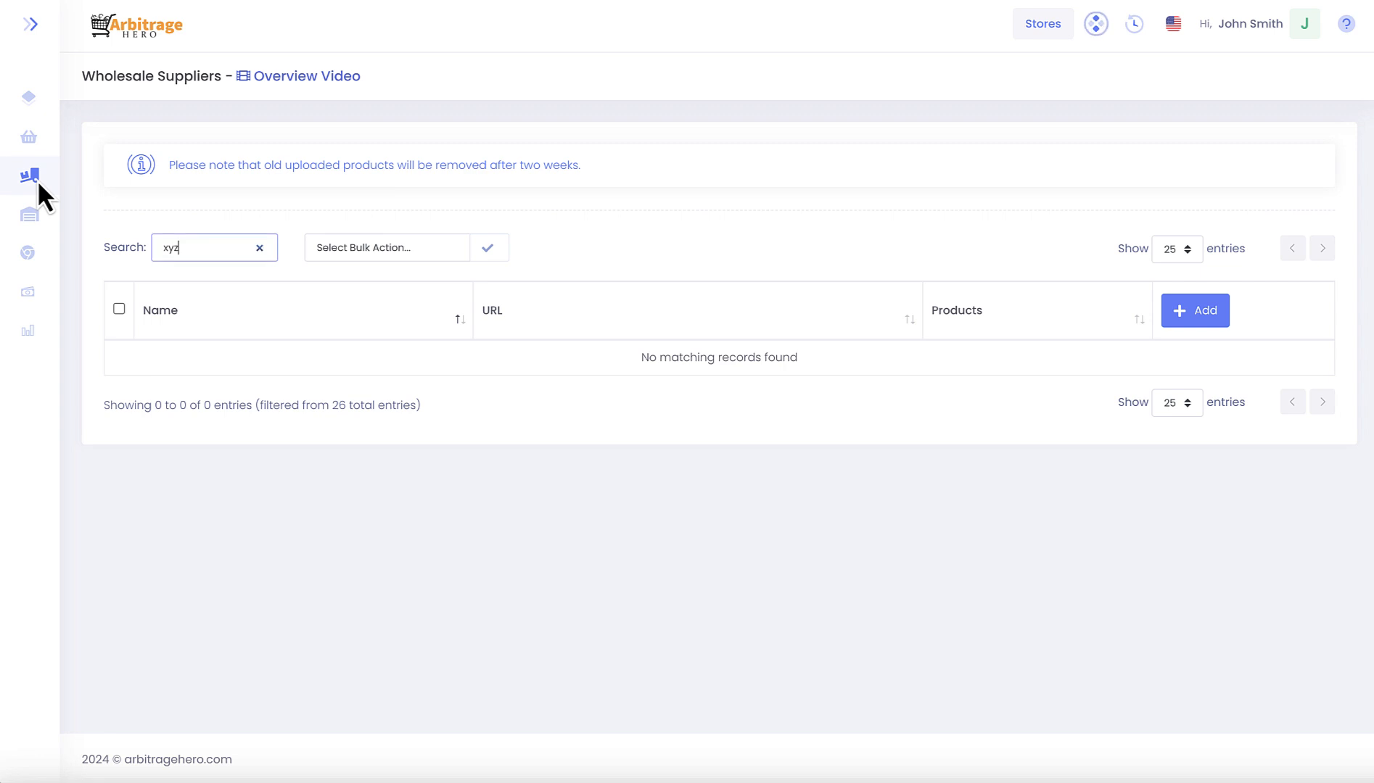
- Search the wholesale suppliers list for xyz
mouse_move(44, 183)
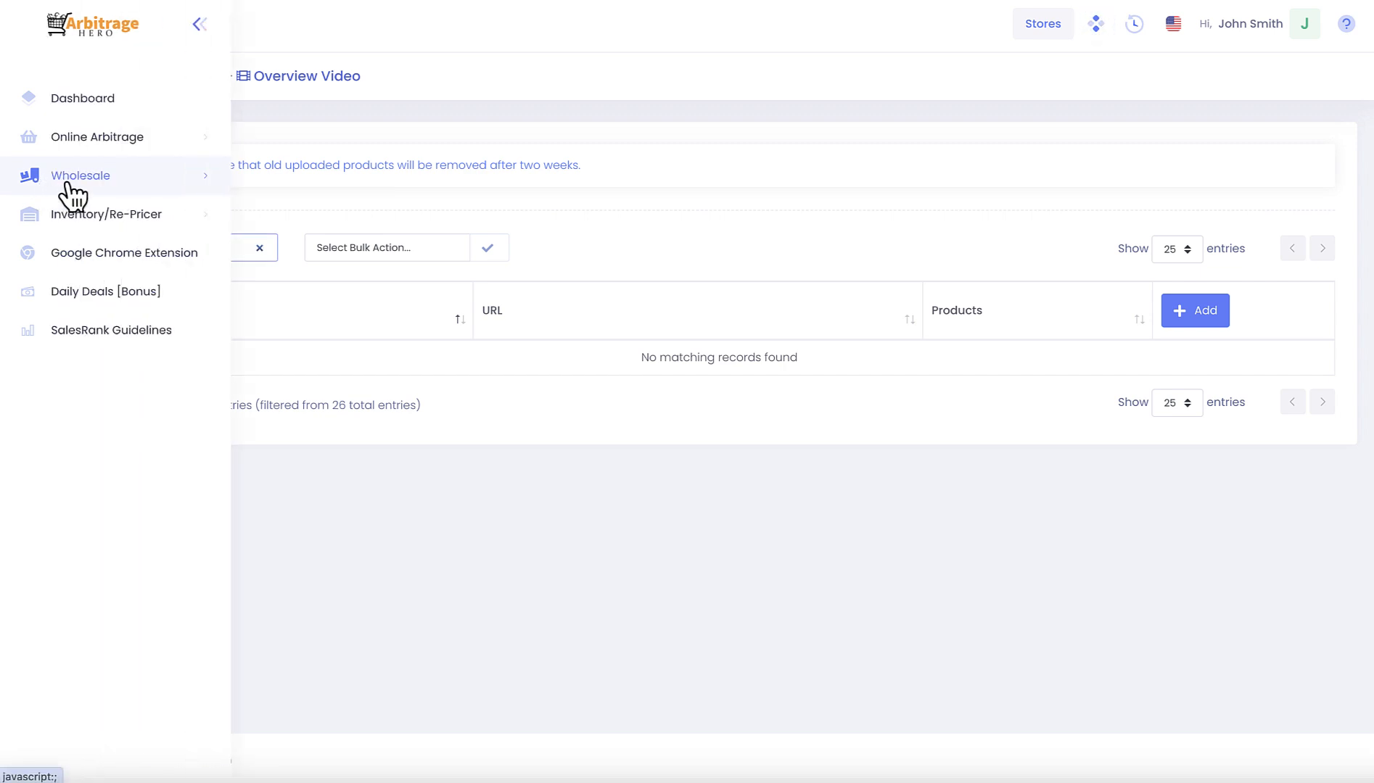
left_click(67, 185)
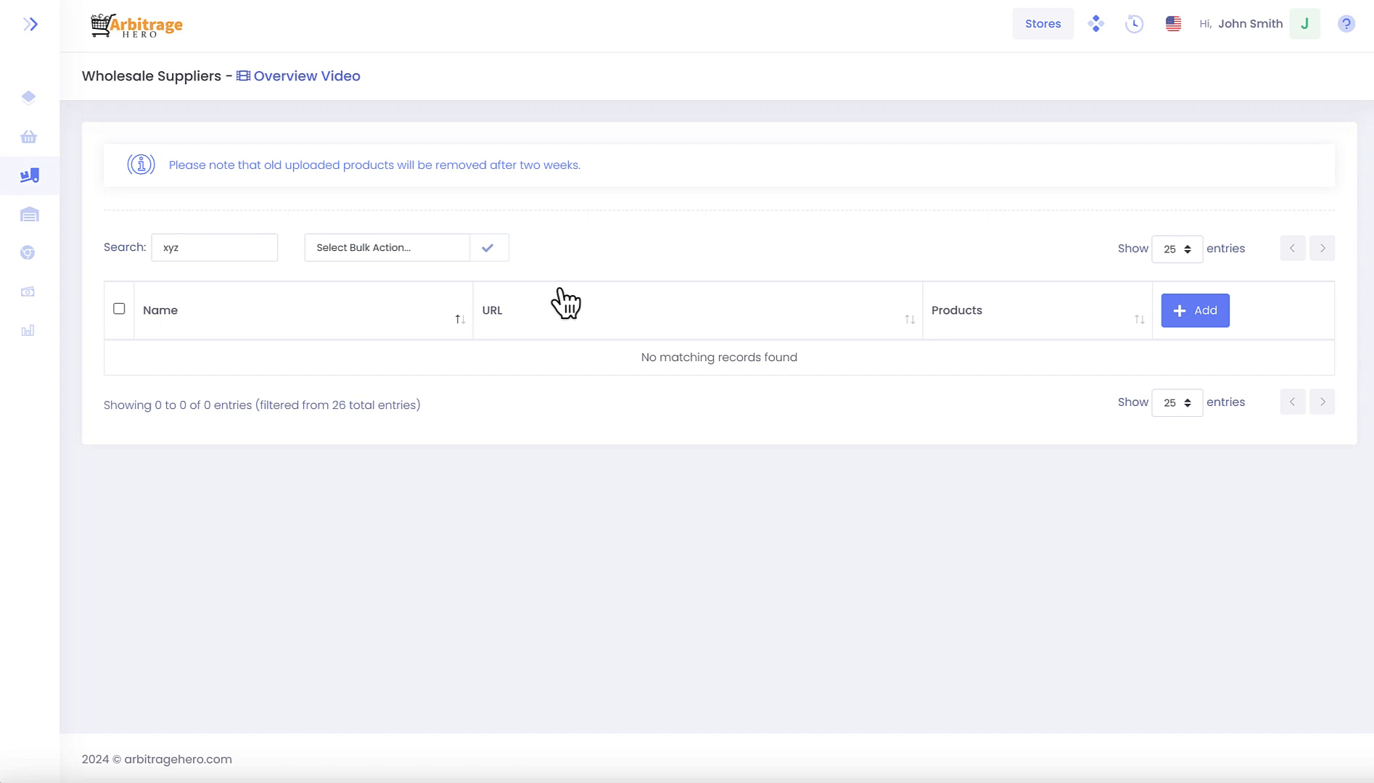
left_click(189, 253)
left_click_drag(188, 253, 158, 254)
key("BackSpace")
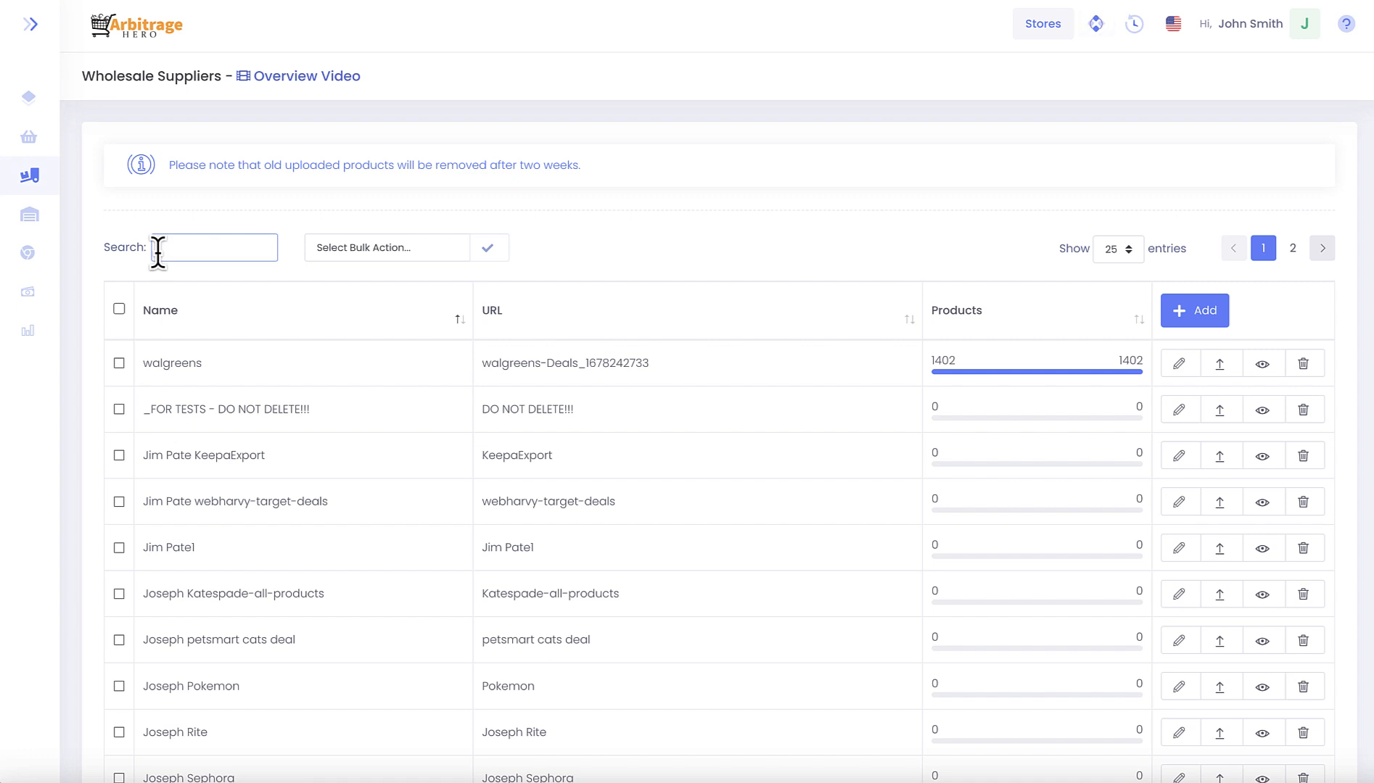
type("xyz")
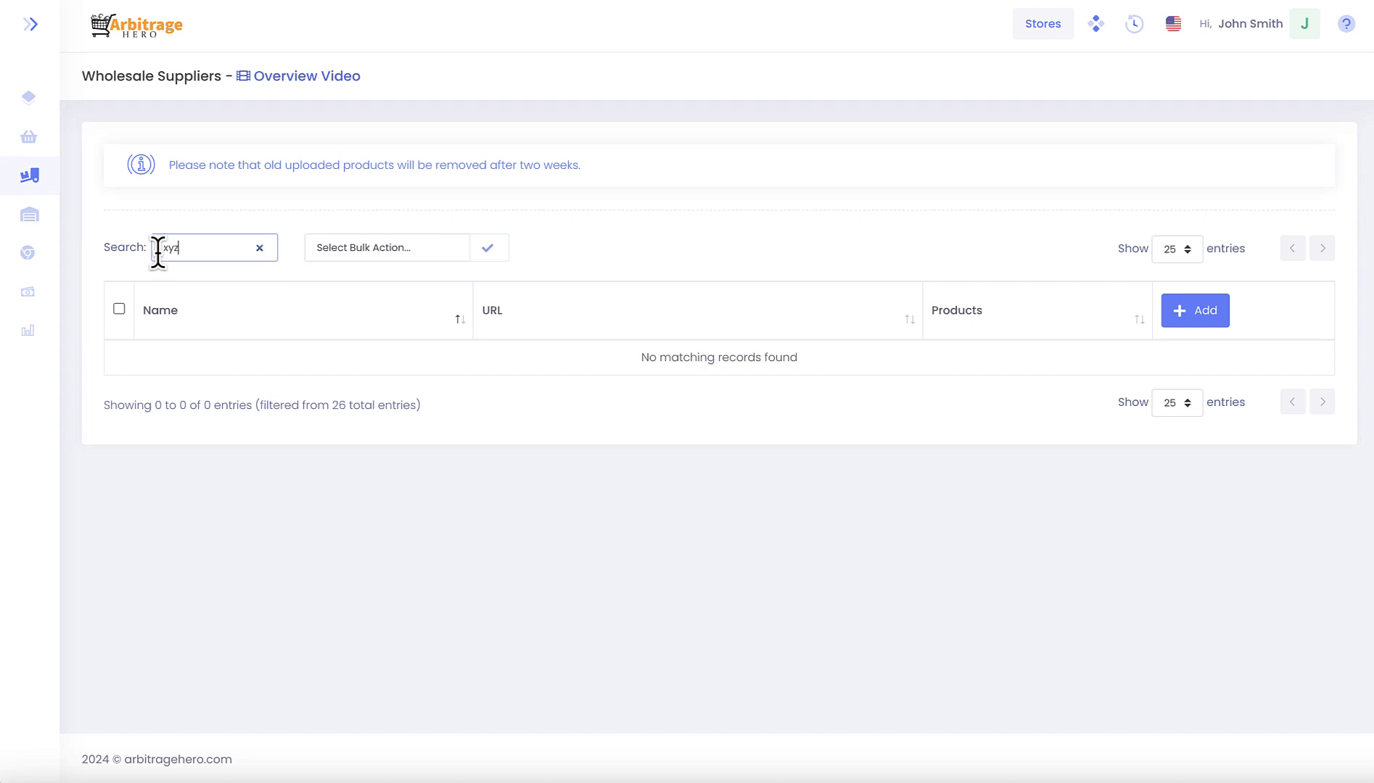
- Add a wholesale supplier with the name xyz and the website xyz, and save it
left_click(1207, 312)
left_click(592, 367)
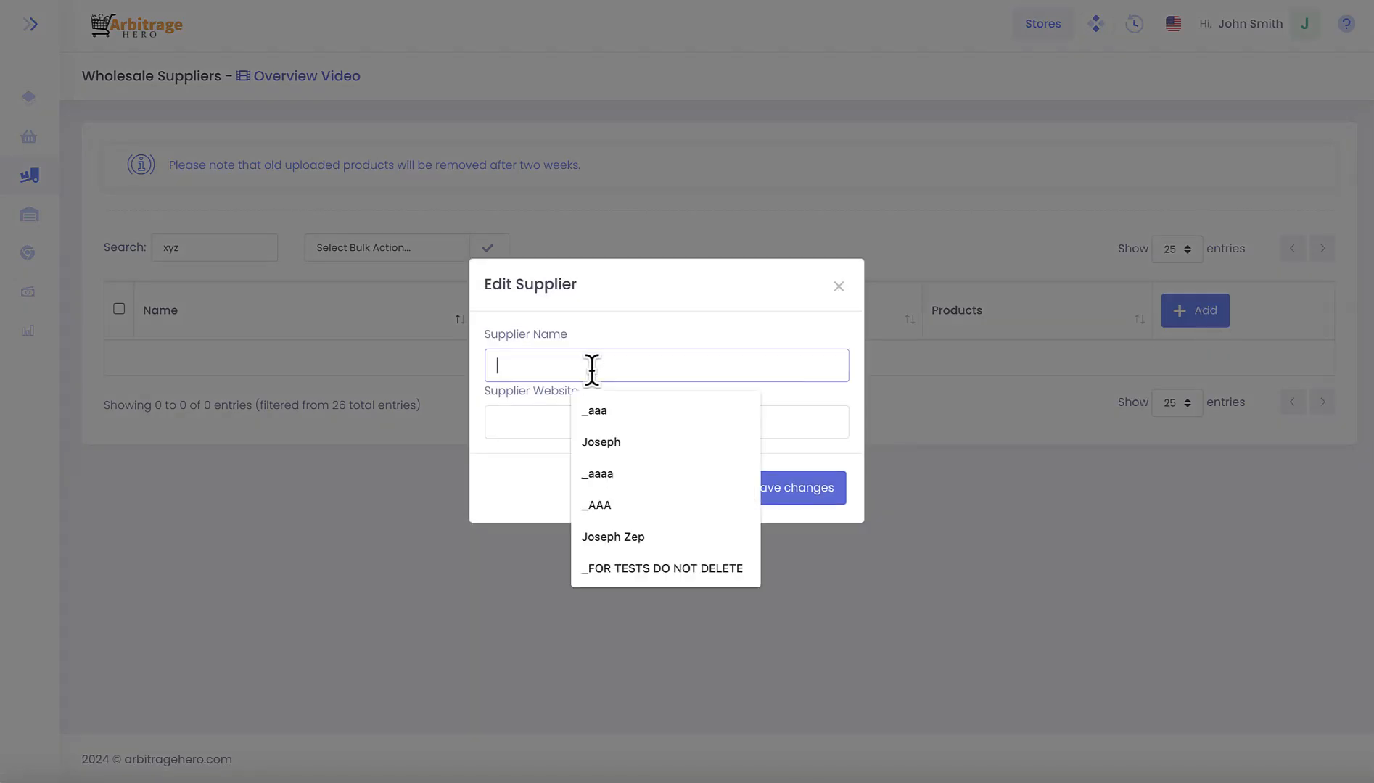
type("x")
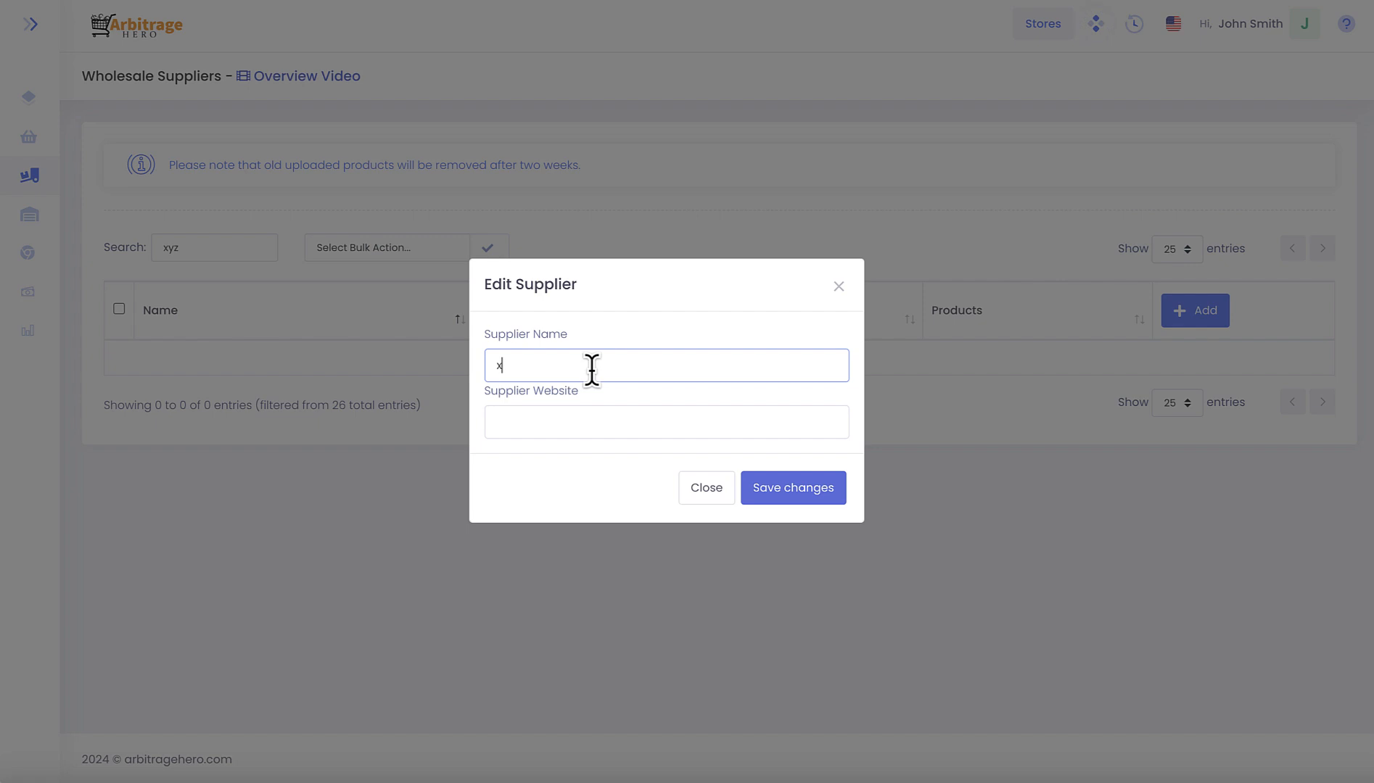
type("yz")
left_click(568, 421)
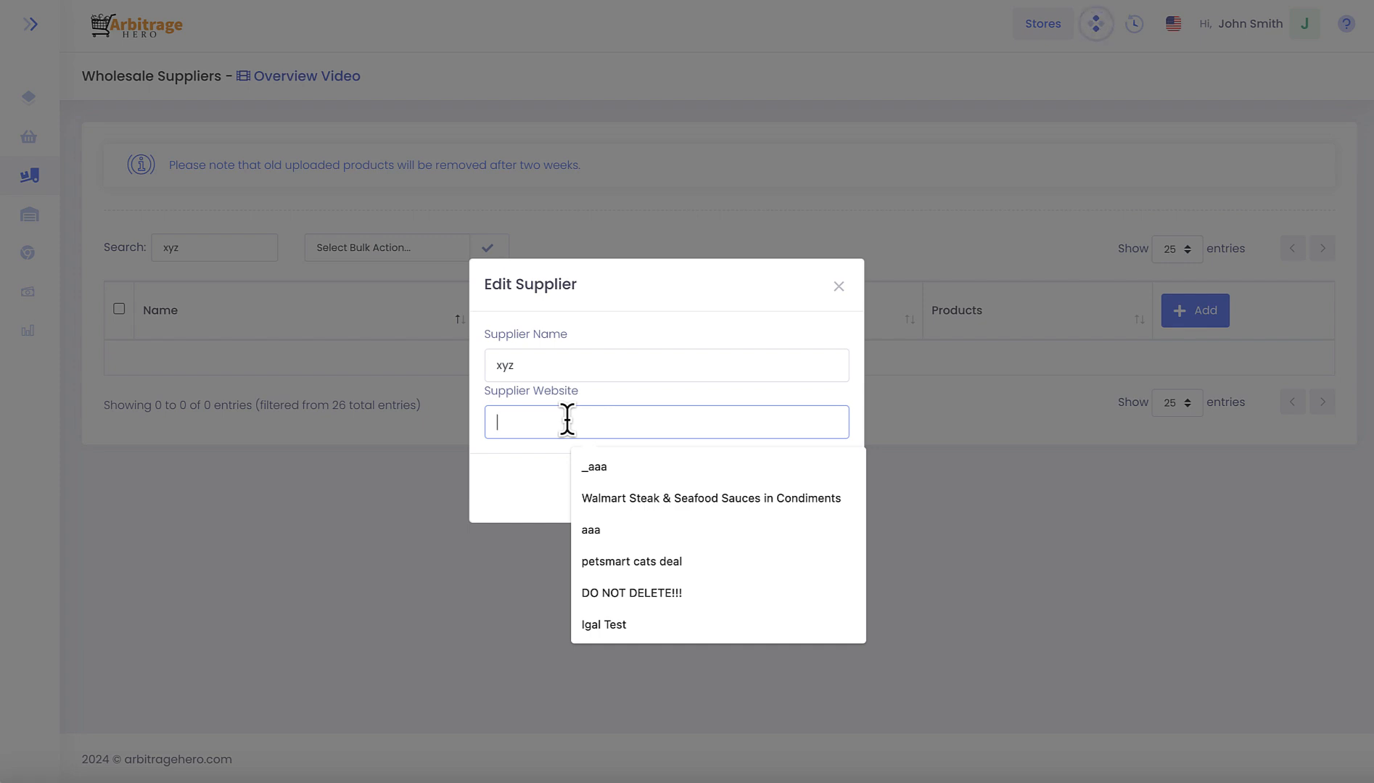
type("xyz")
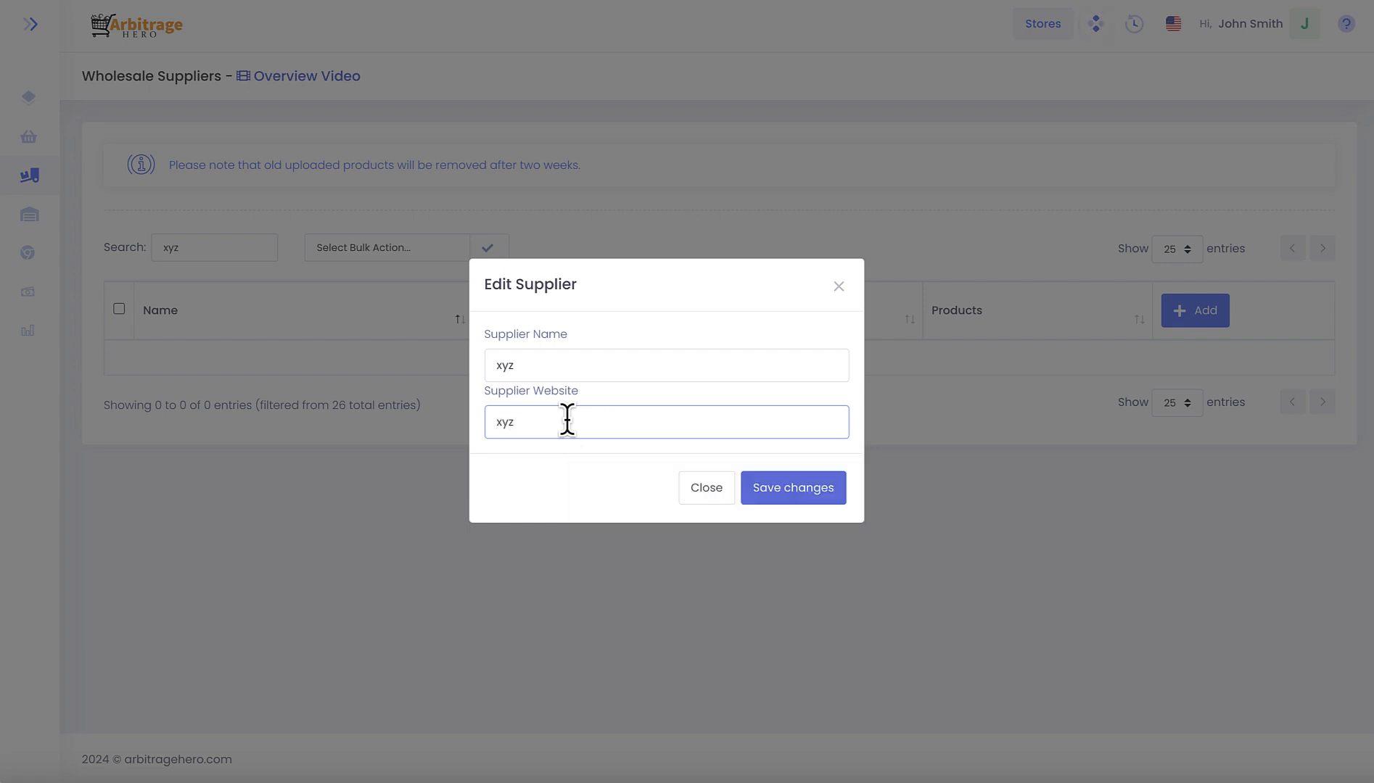
left_click(791, 490)
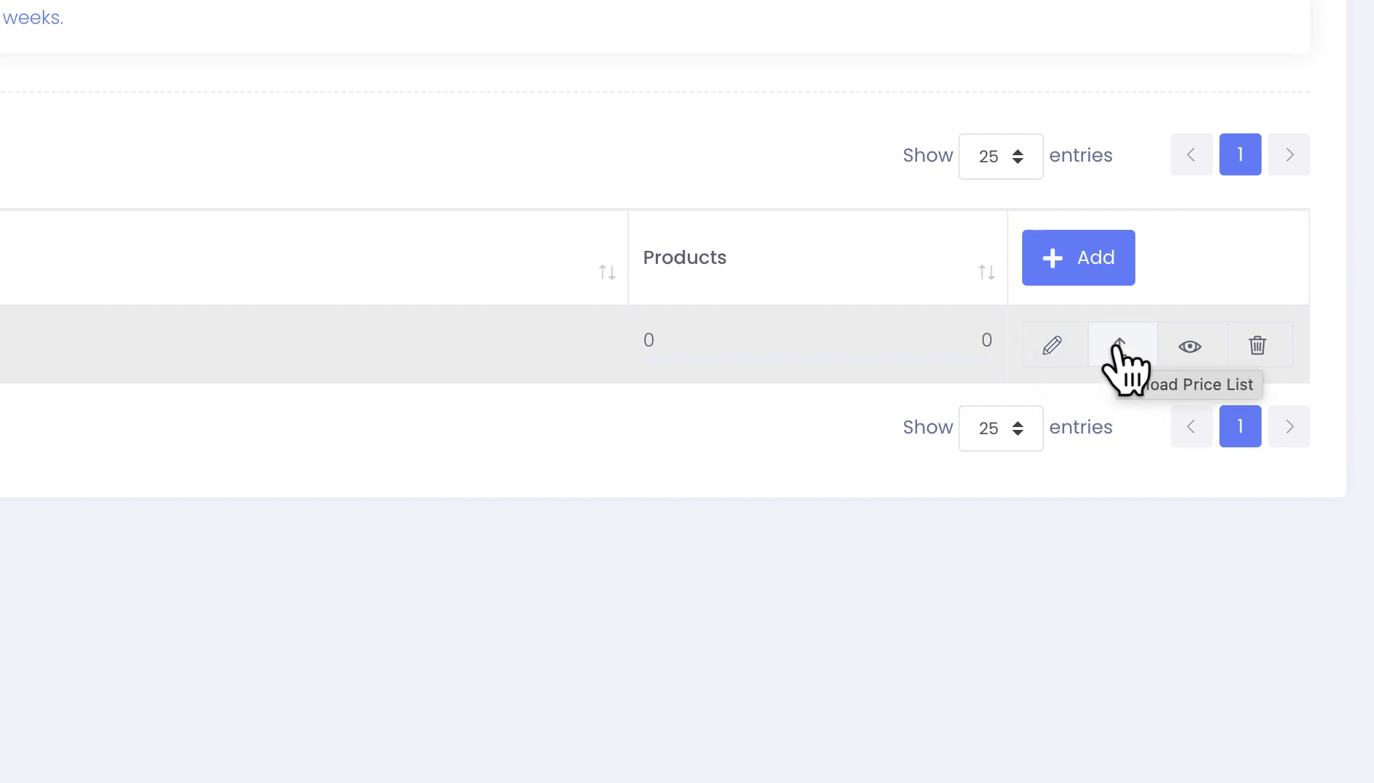
- Upload the walgreens product file for the xyz supplier with removal of previously uploaded products set to Yes
left_click(1181, 349)
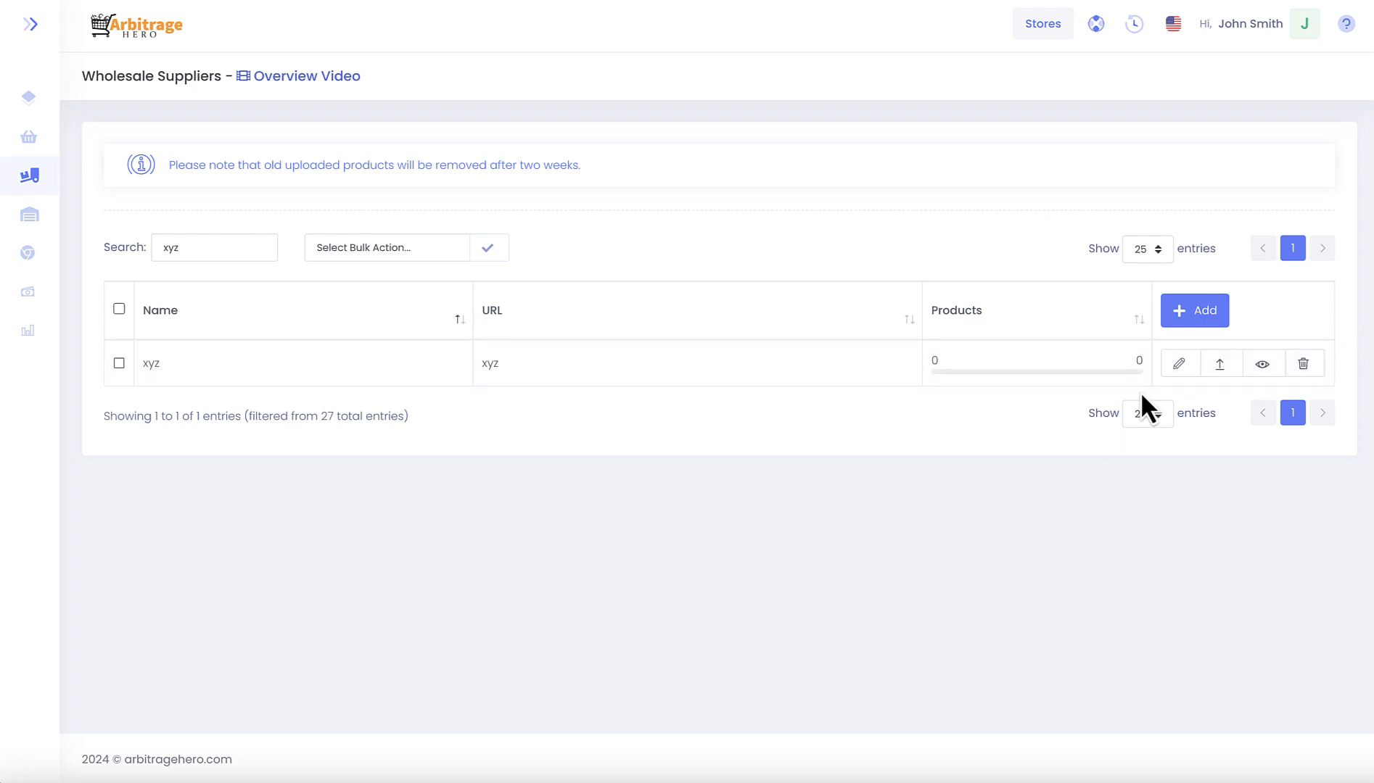
left_click(1219, 364)
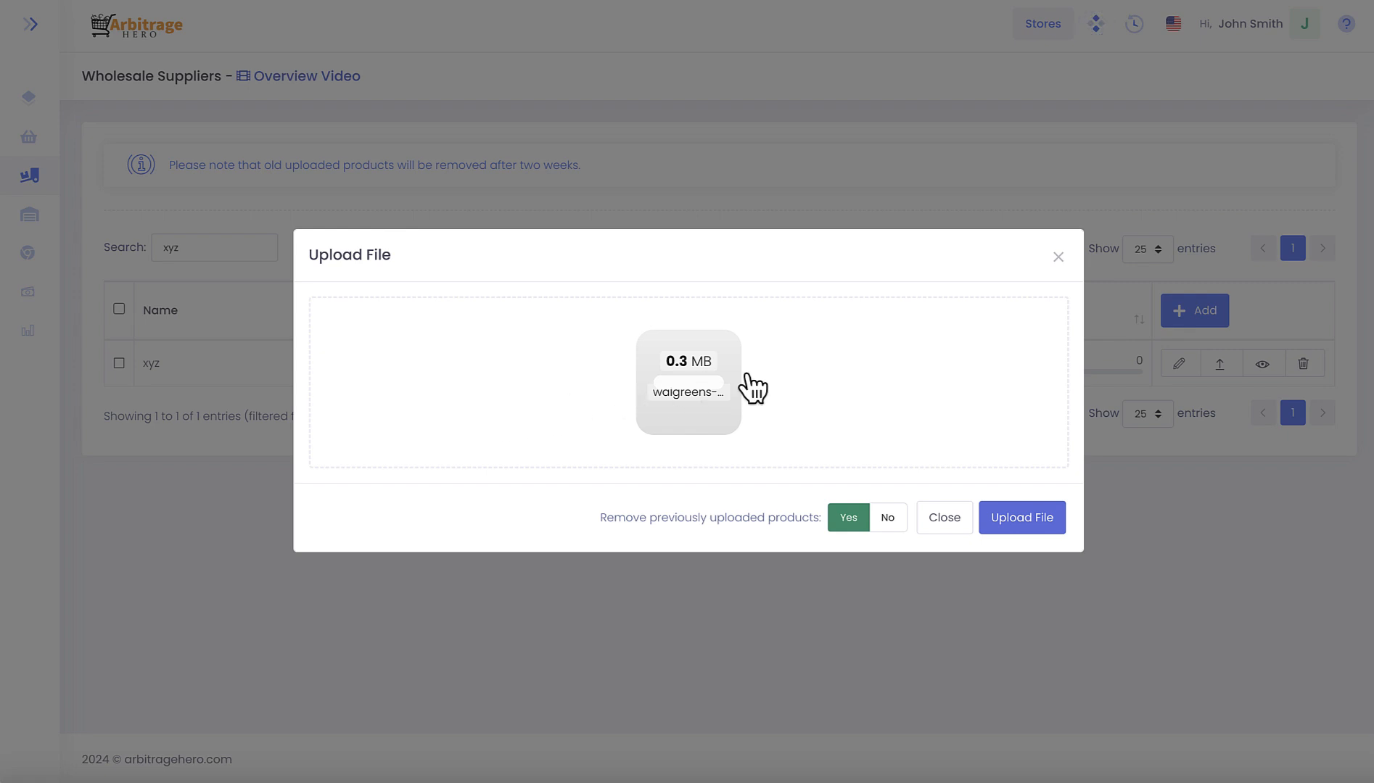
left_click(1020, 518)
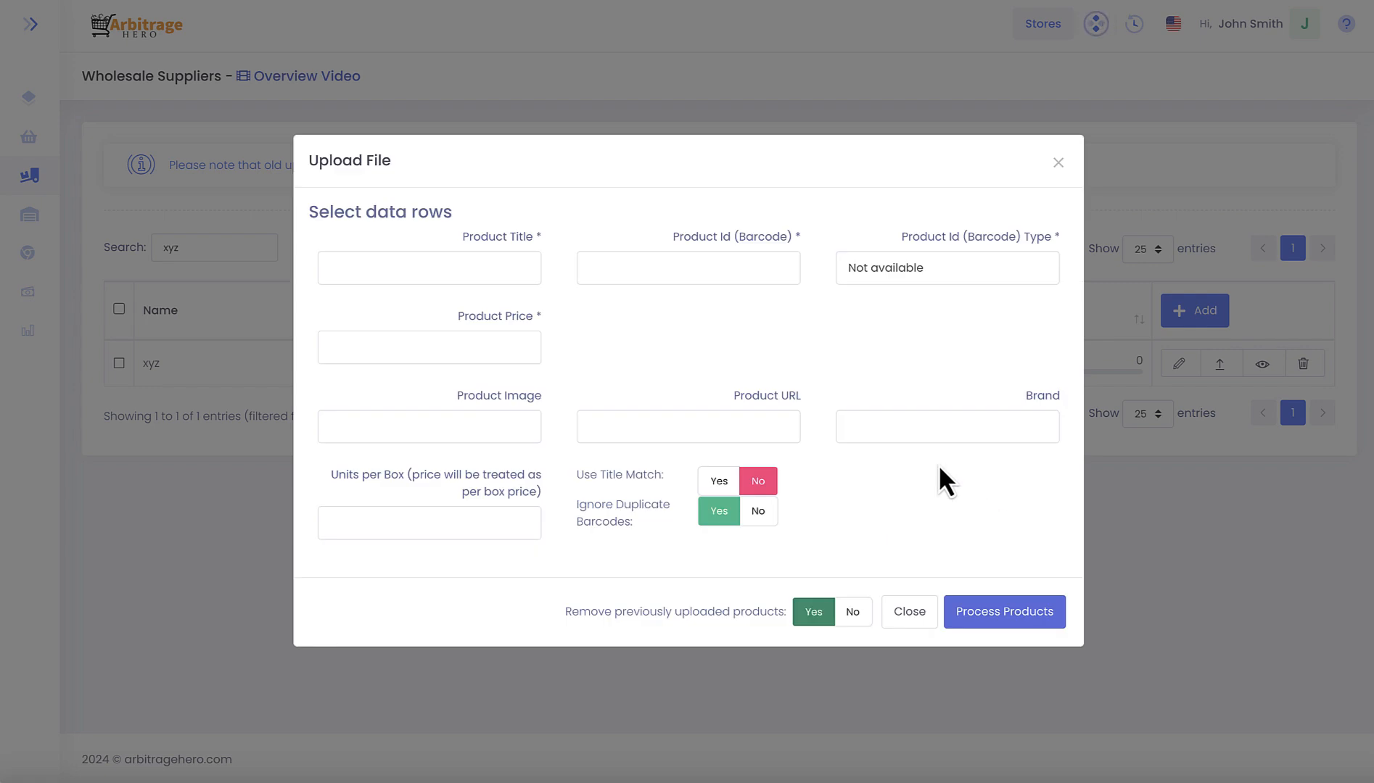
- Map the product title to Title and the product ID to UPC, with UPC as the barcode type
left_click(466, 283)
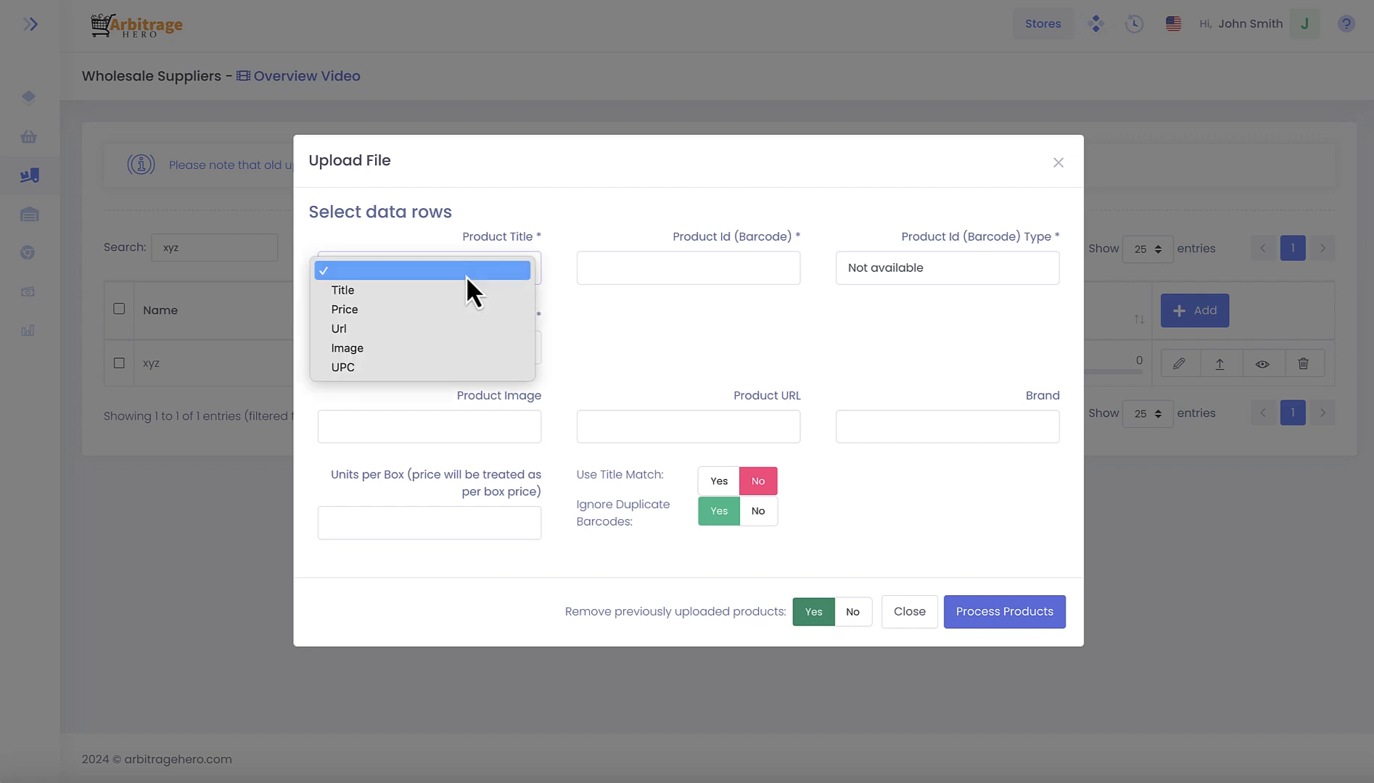
left_click(415, 290)
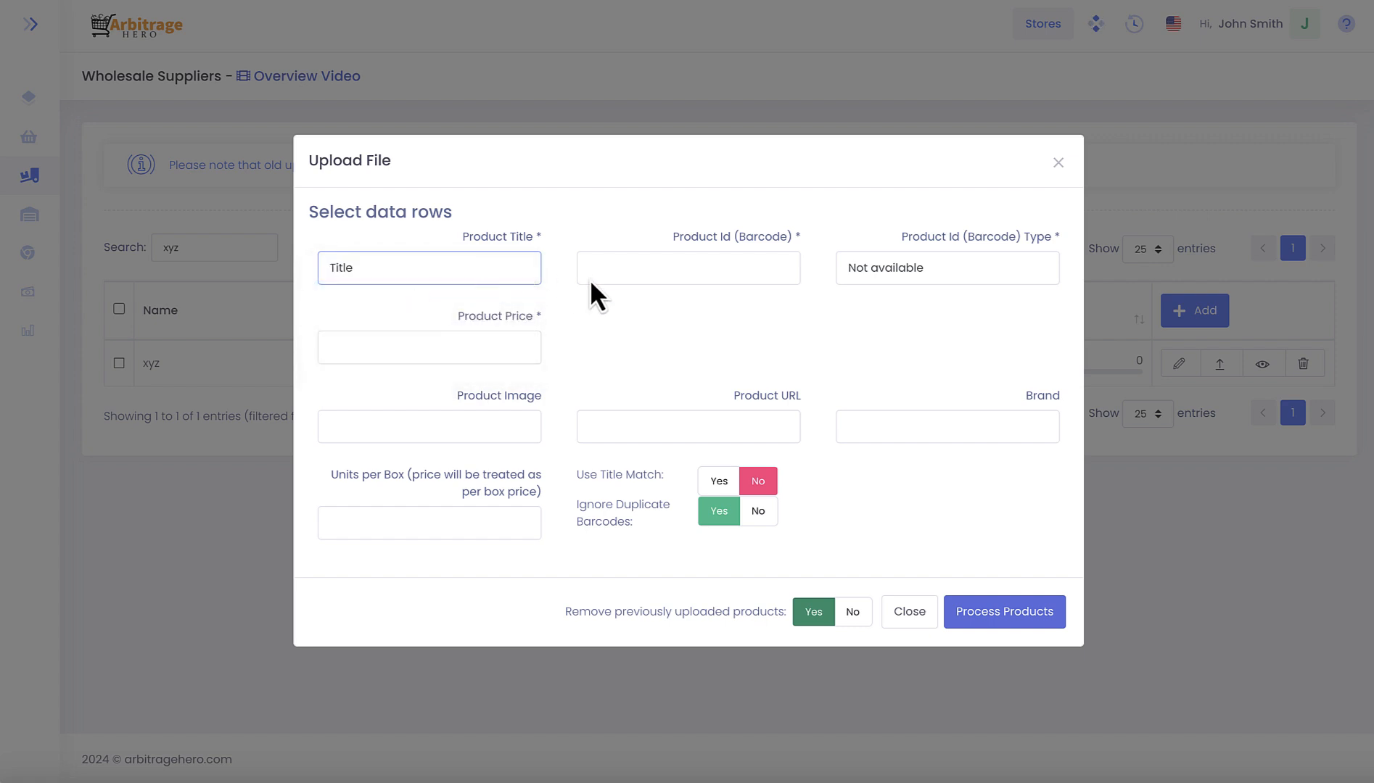
left_click(631, 280)
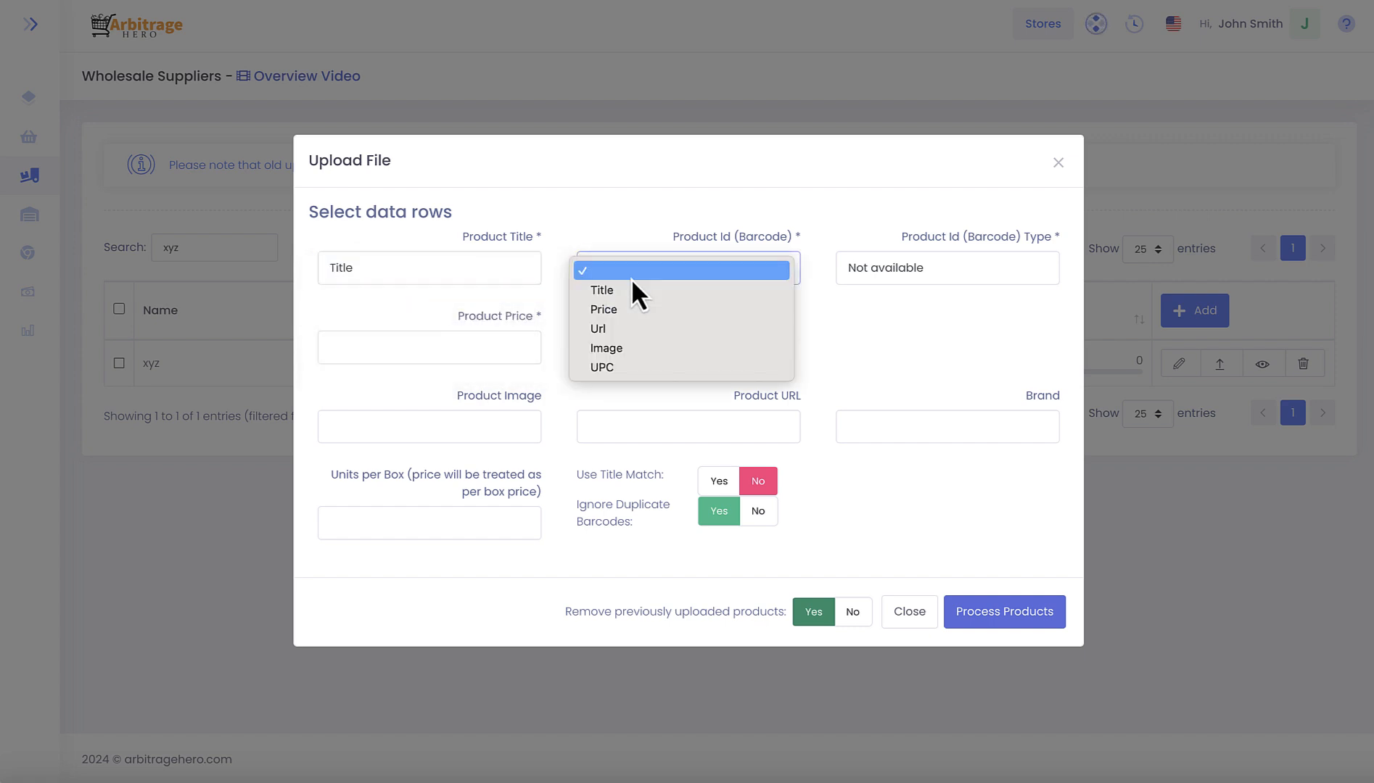
left_click(624, 369)
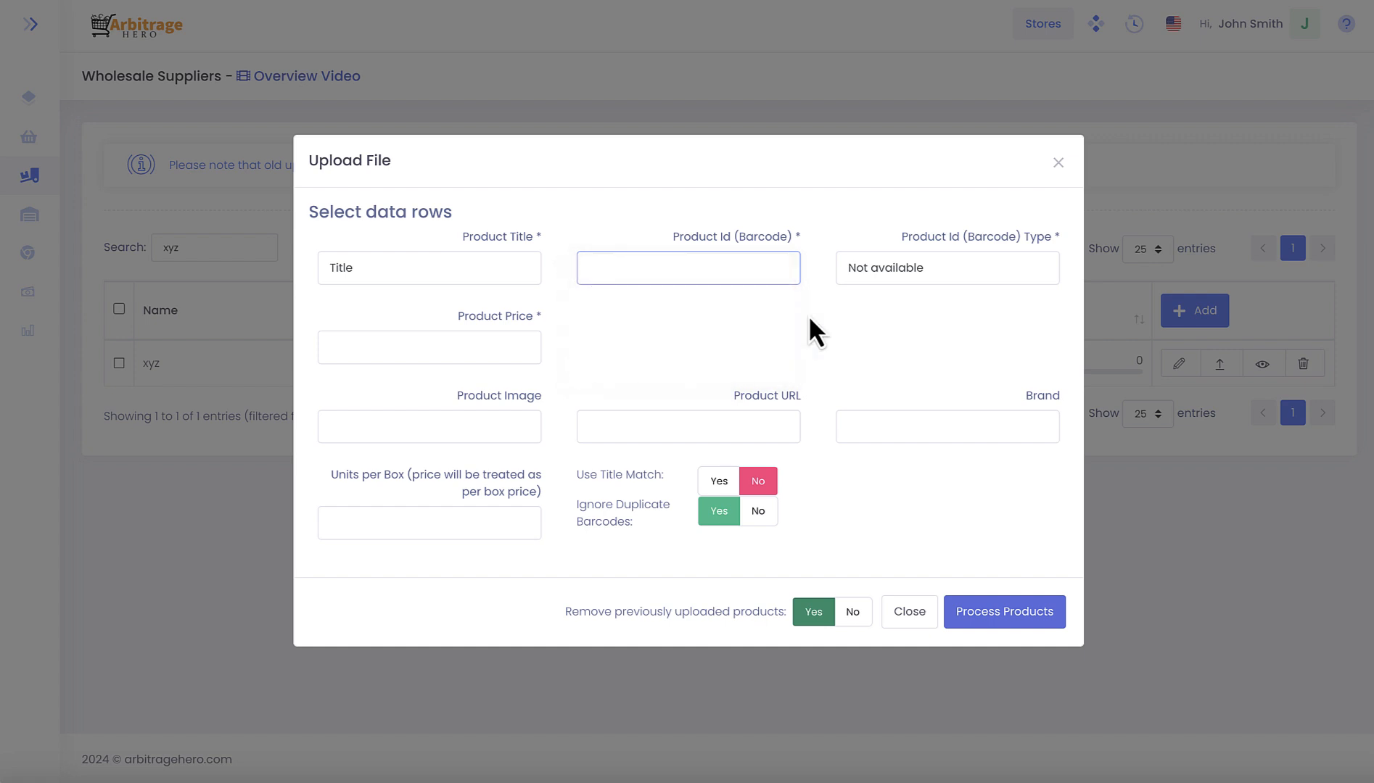
left_click(915, 271)
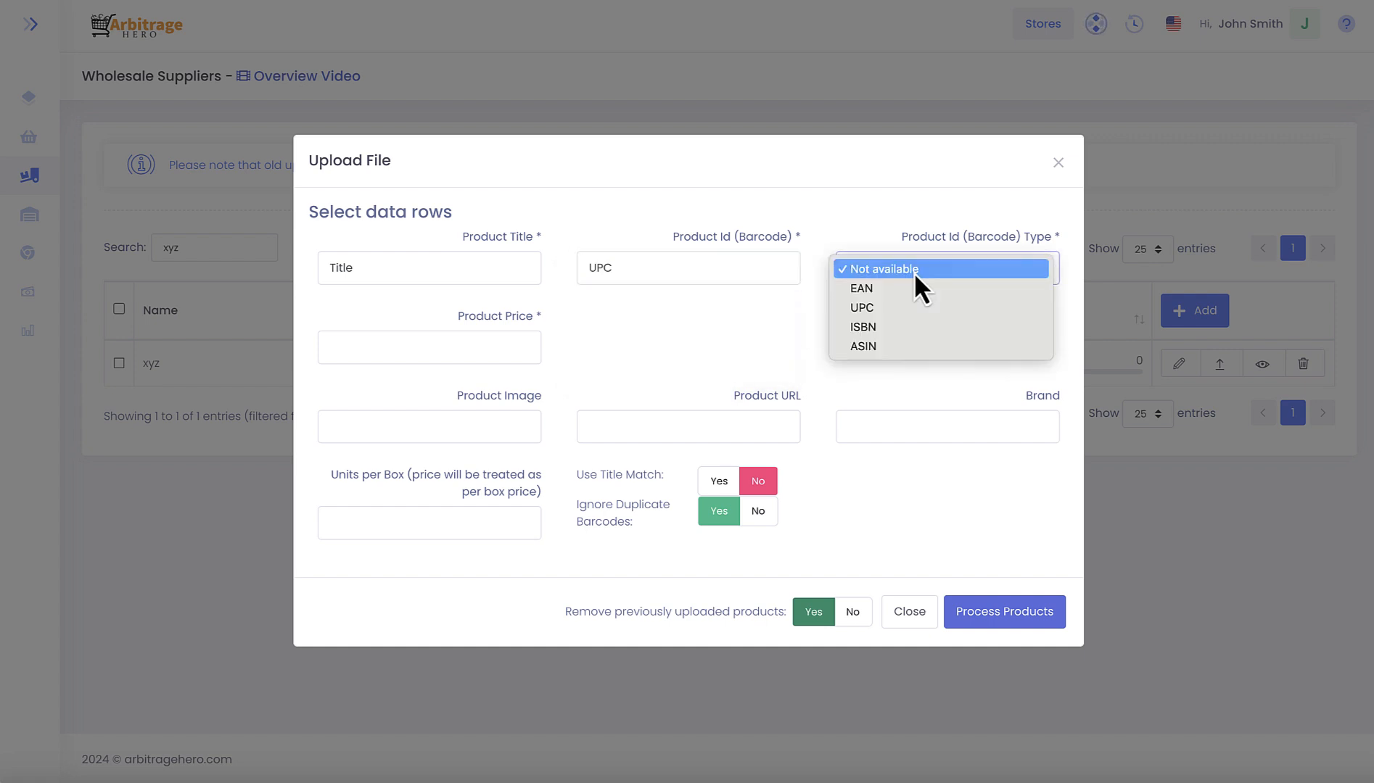
left_click(900, 309)
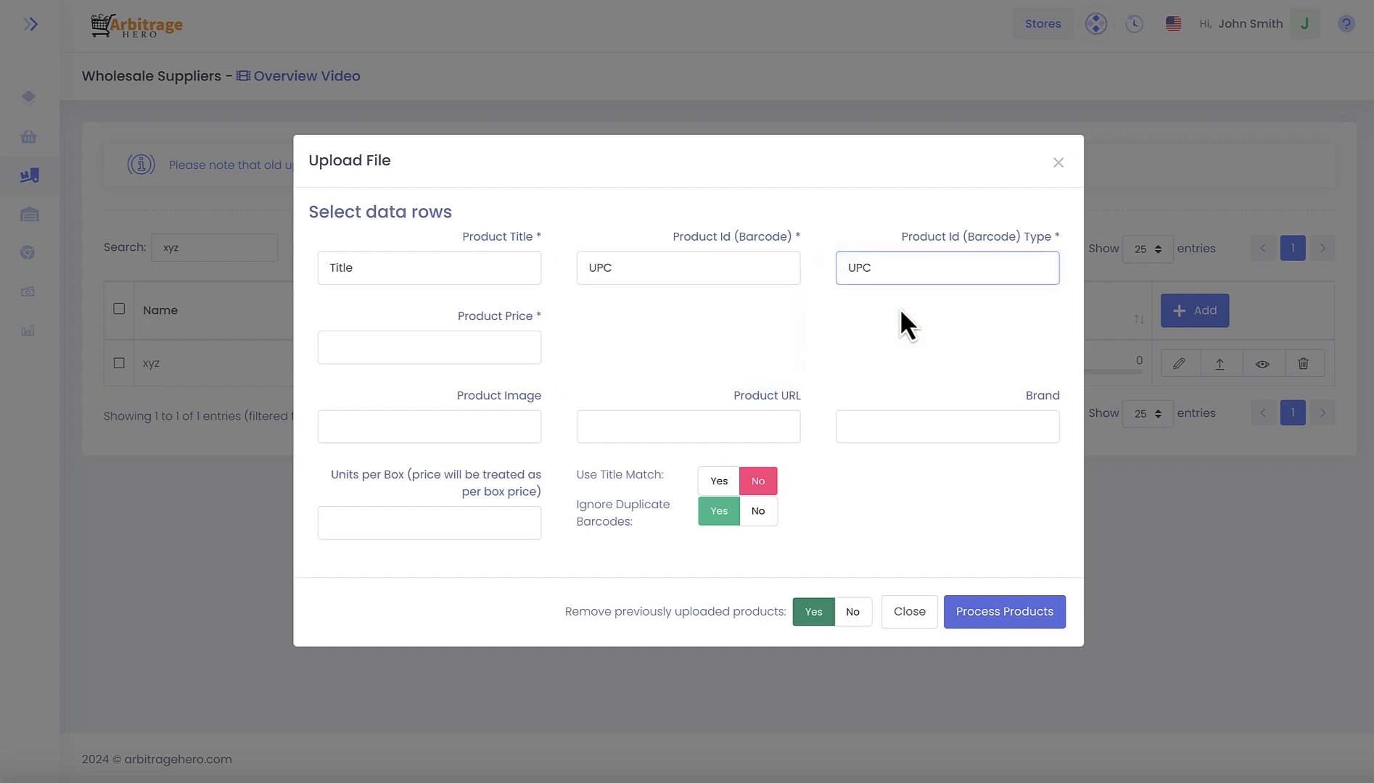
- Map the product price to Price, the product image to Image and the product URL to Url
left_click(479, 351)
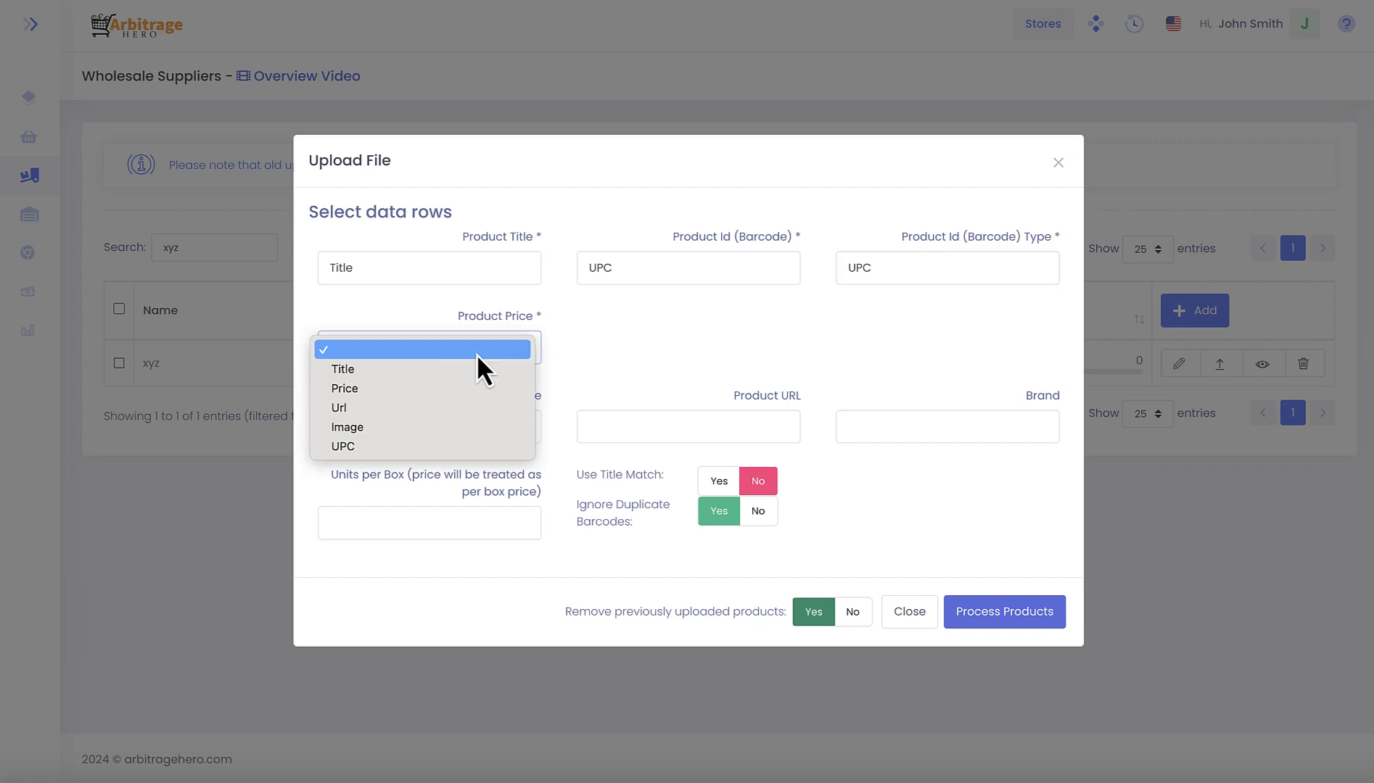
left_click(399, 390)
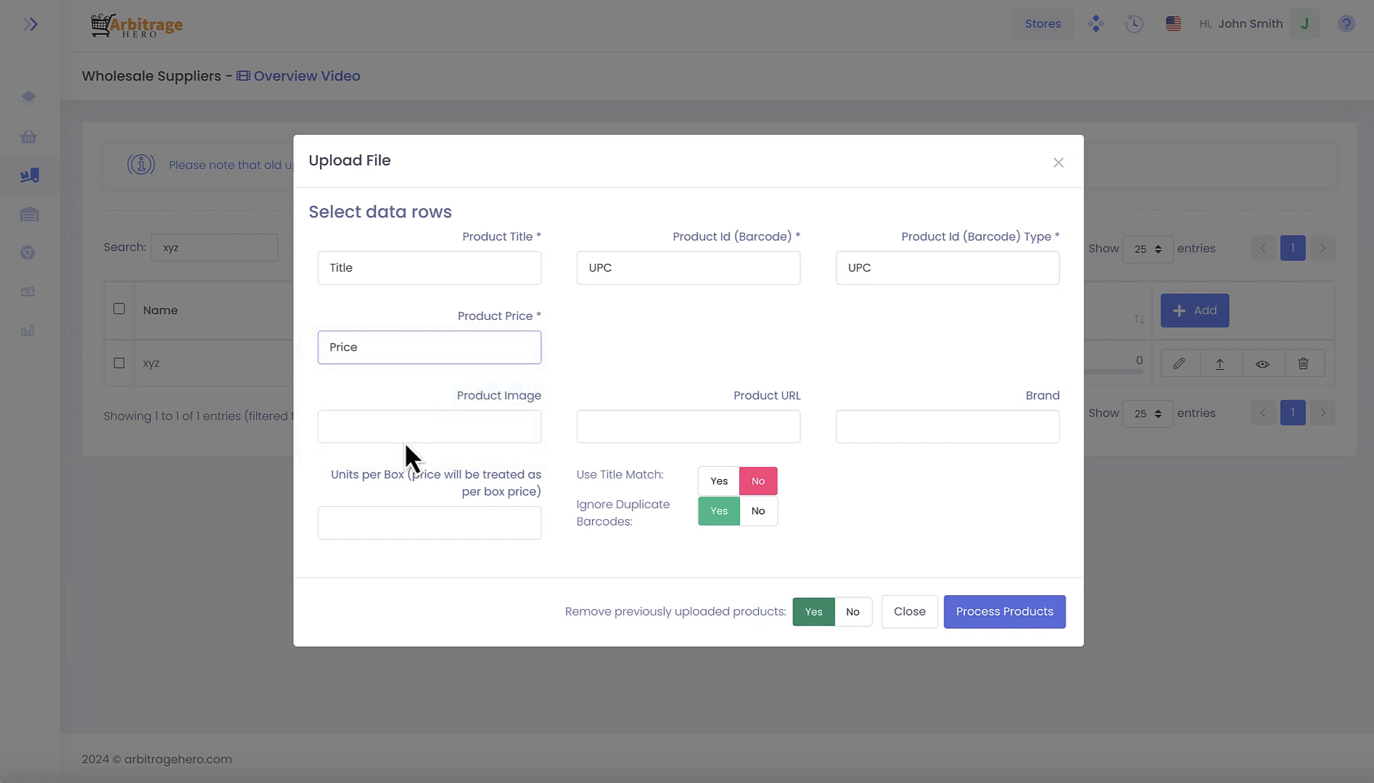
left_click(507, 433)
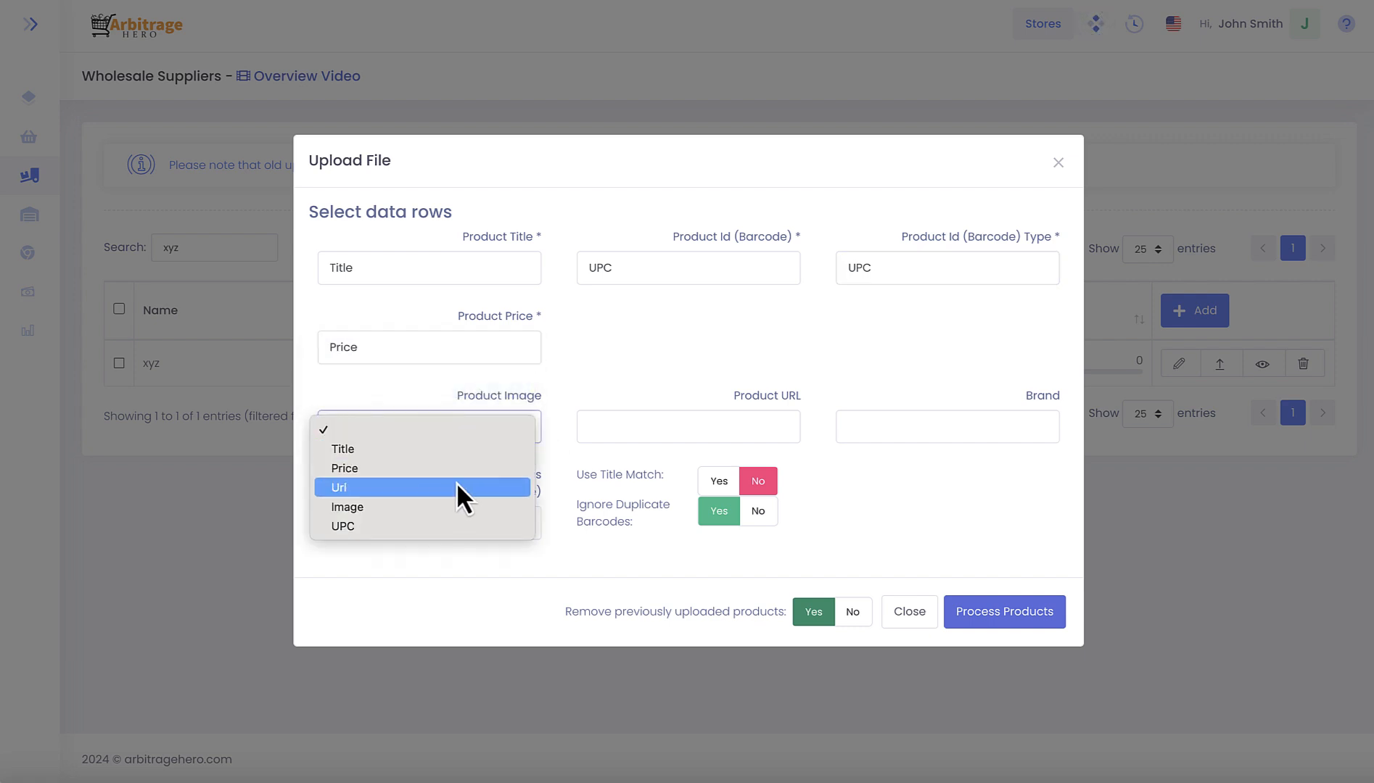
left_click(454, 506)
left_click(622, 438)
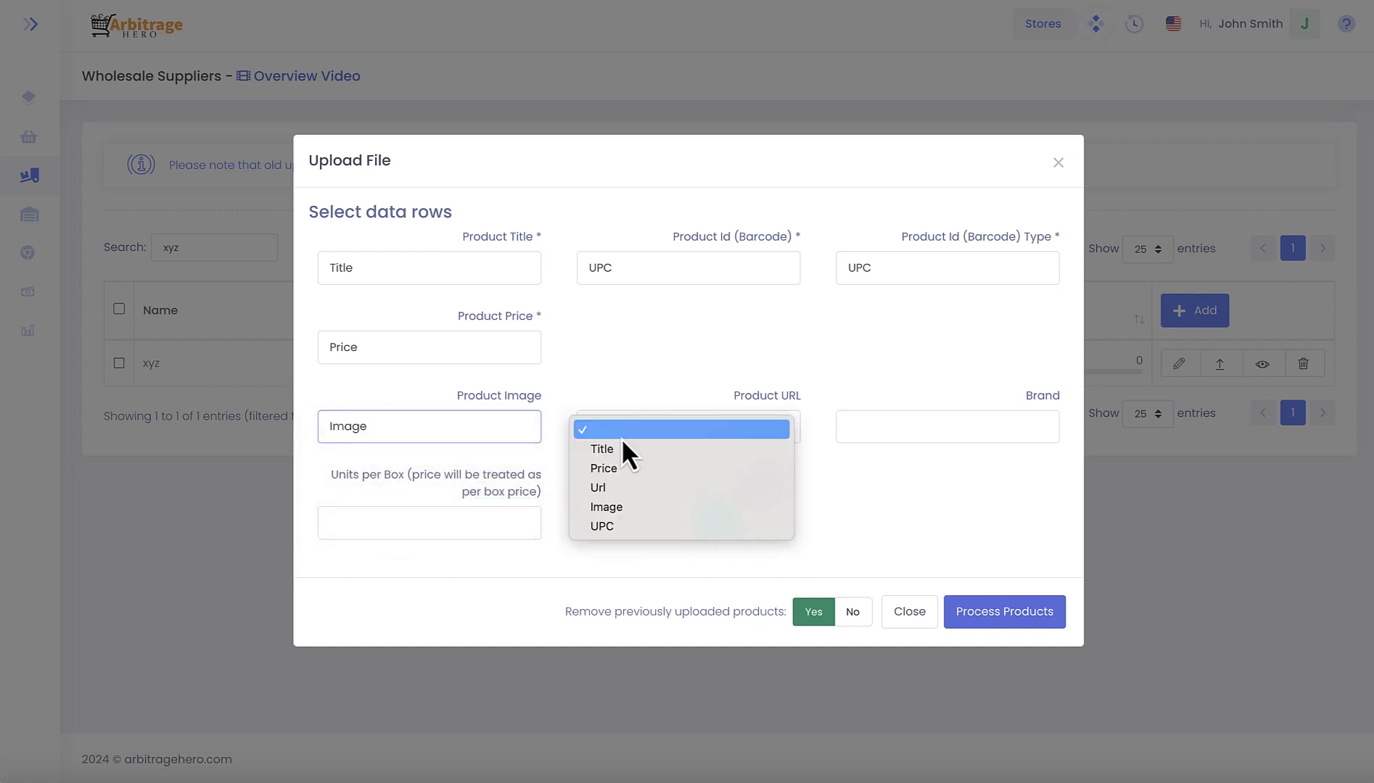
left_click(605, 494)
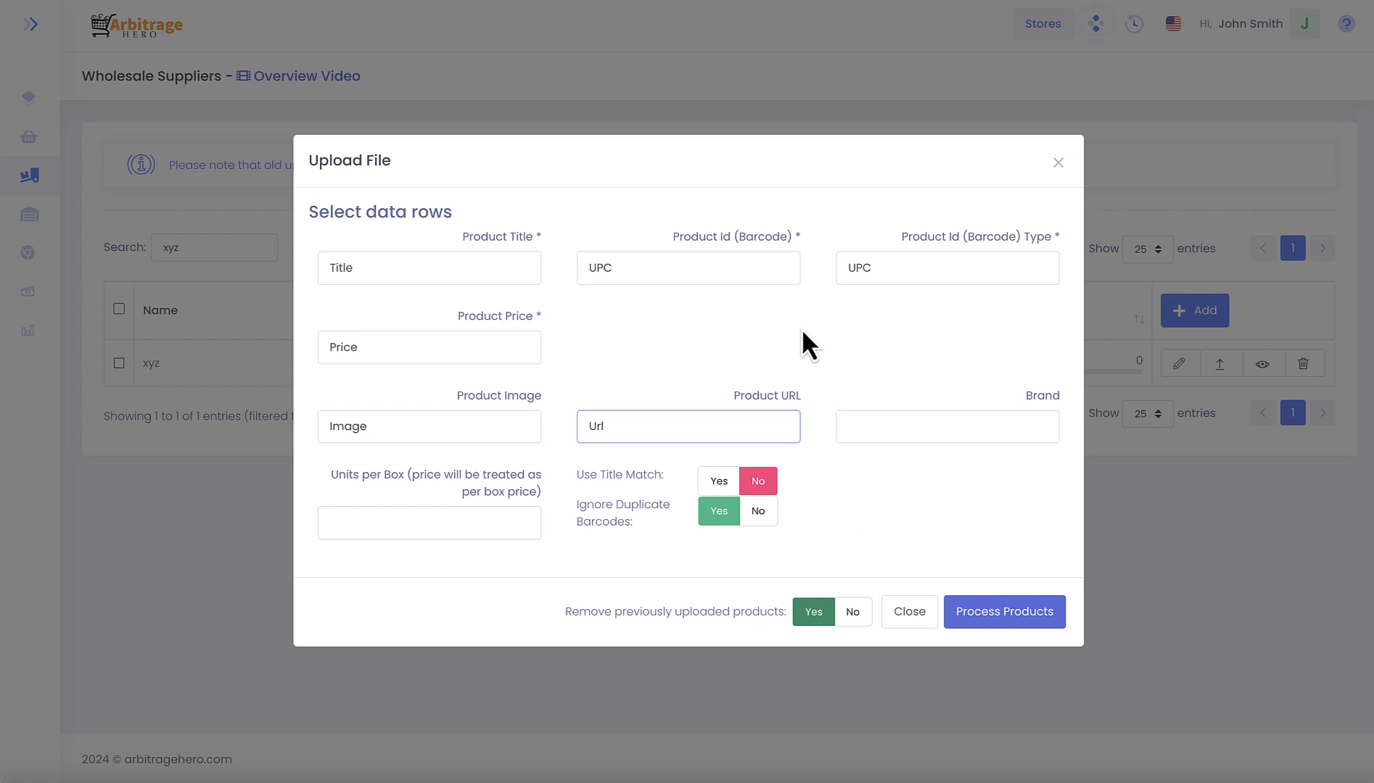
- Set Use Title Match and Ignore Duplicate Barcodes to Yes, and submit the products for processing
left_click(753, 276)
left_click(740, 290)
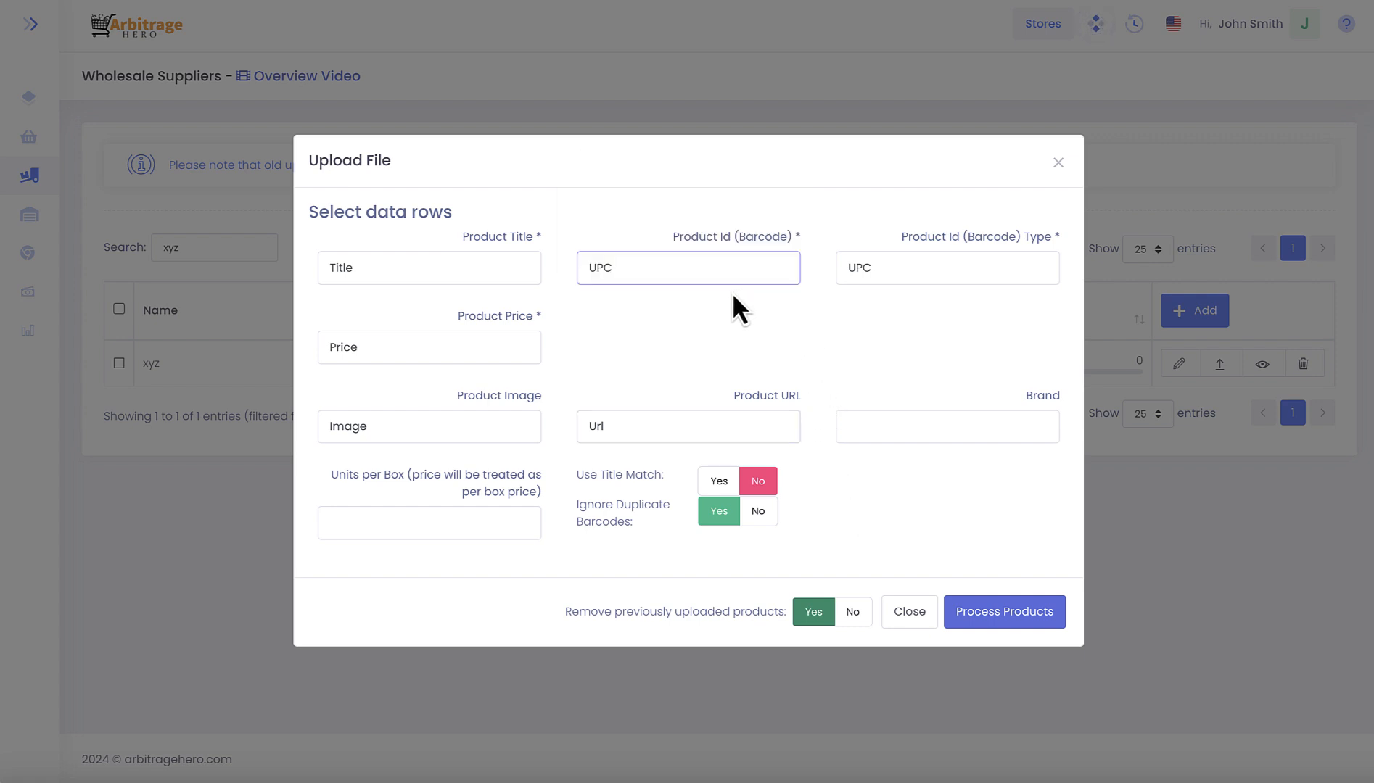
left_click(756, 512)
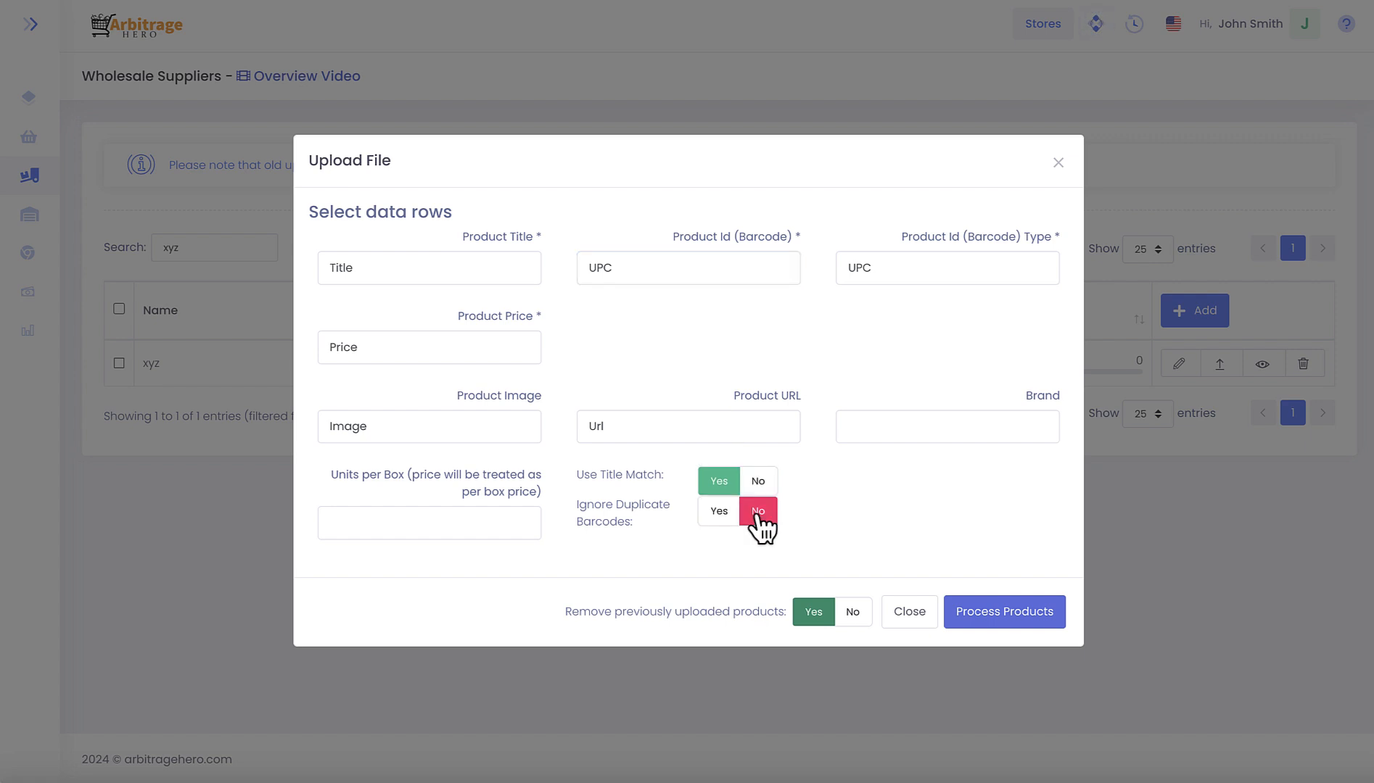
left_click(720, 512)
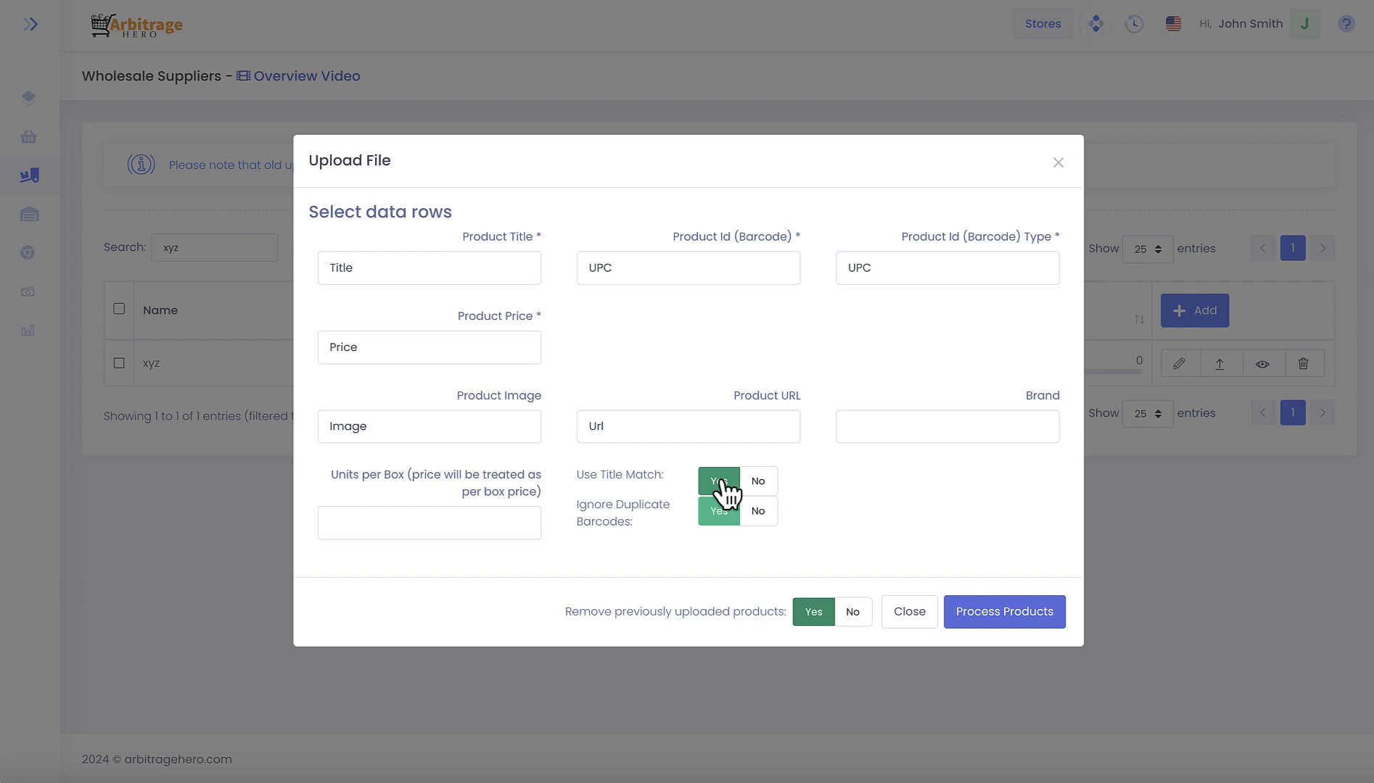
left_click(1018, 621)
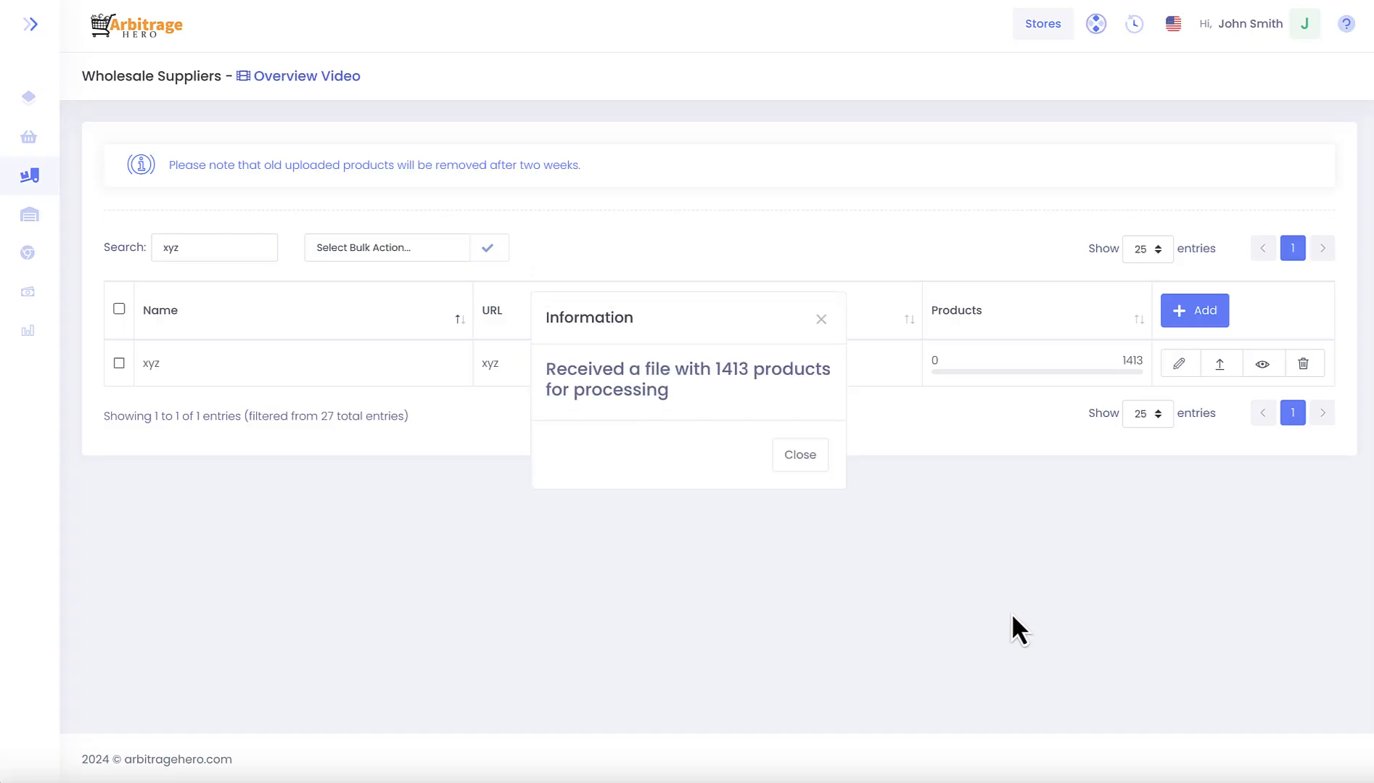
left_click(800, 455)
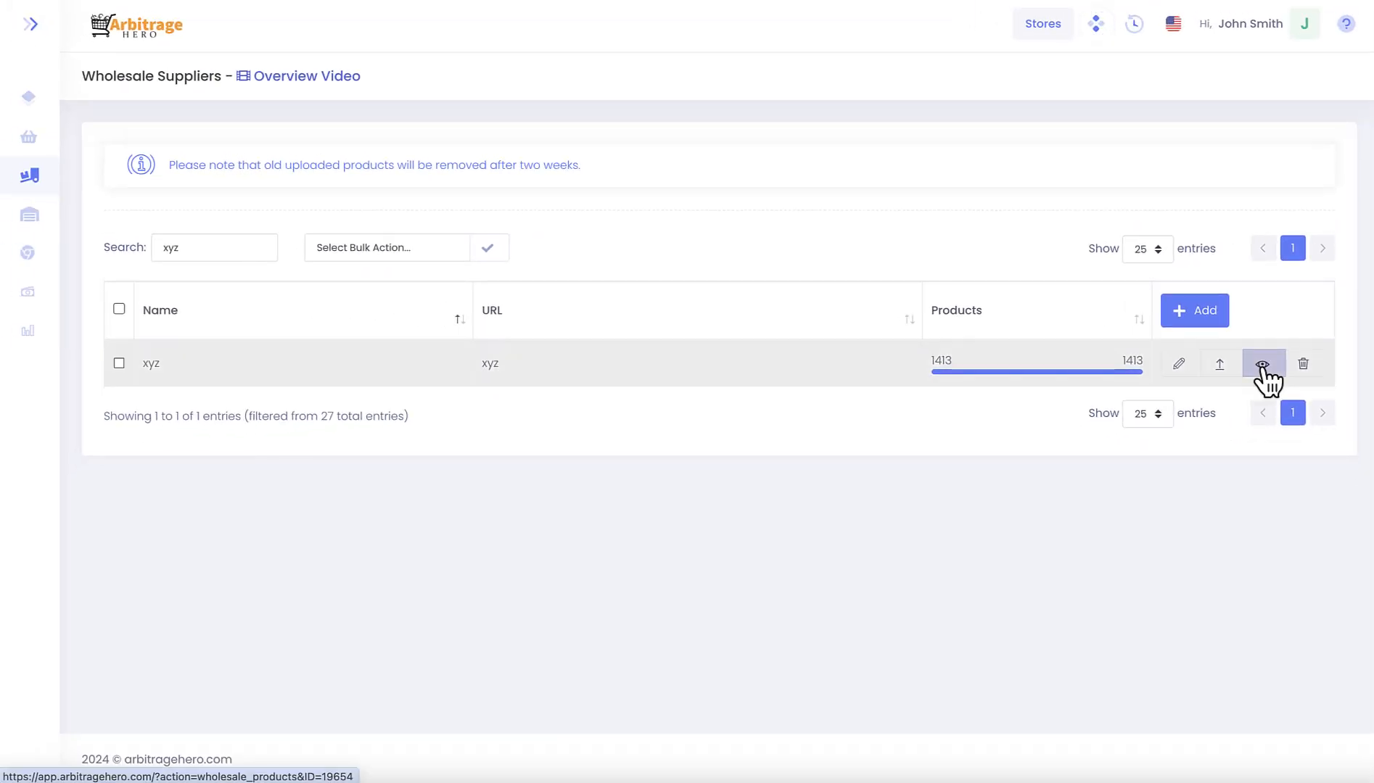
- Open the xyz supplier's results and look through the matched products and their profit data
left_click(1263, 364)
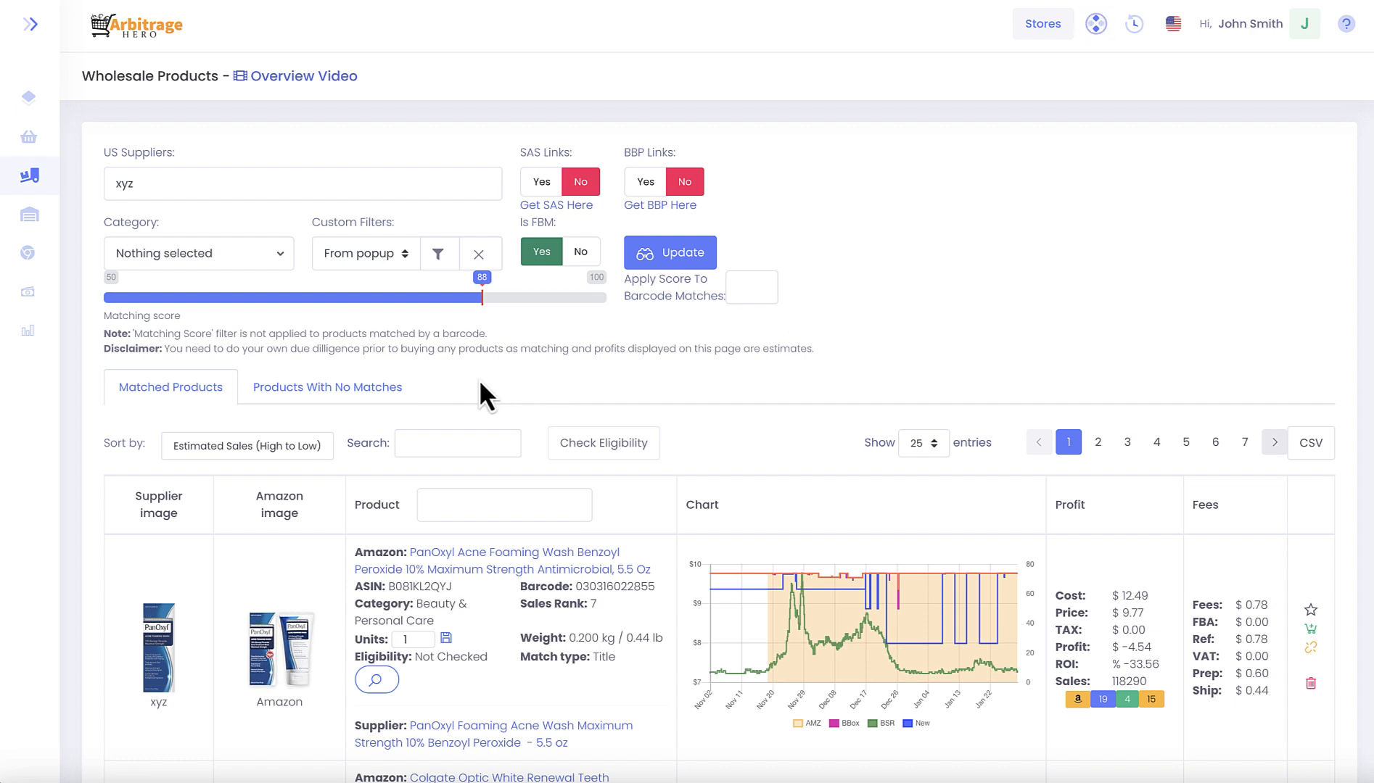
scroll(473, 376, "down", 3)
scroll(471, 372, "down", 8)
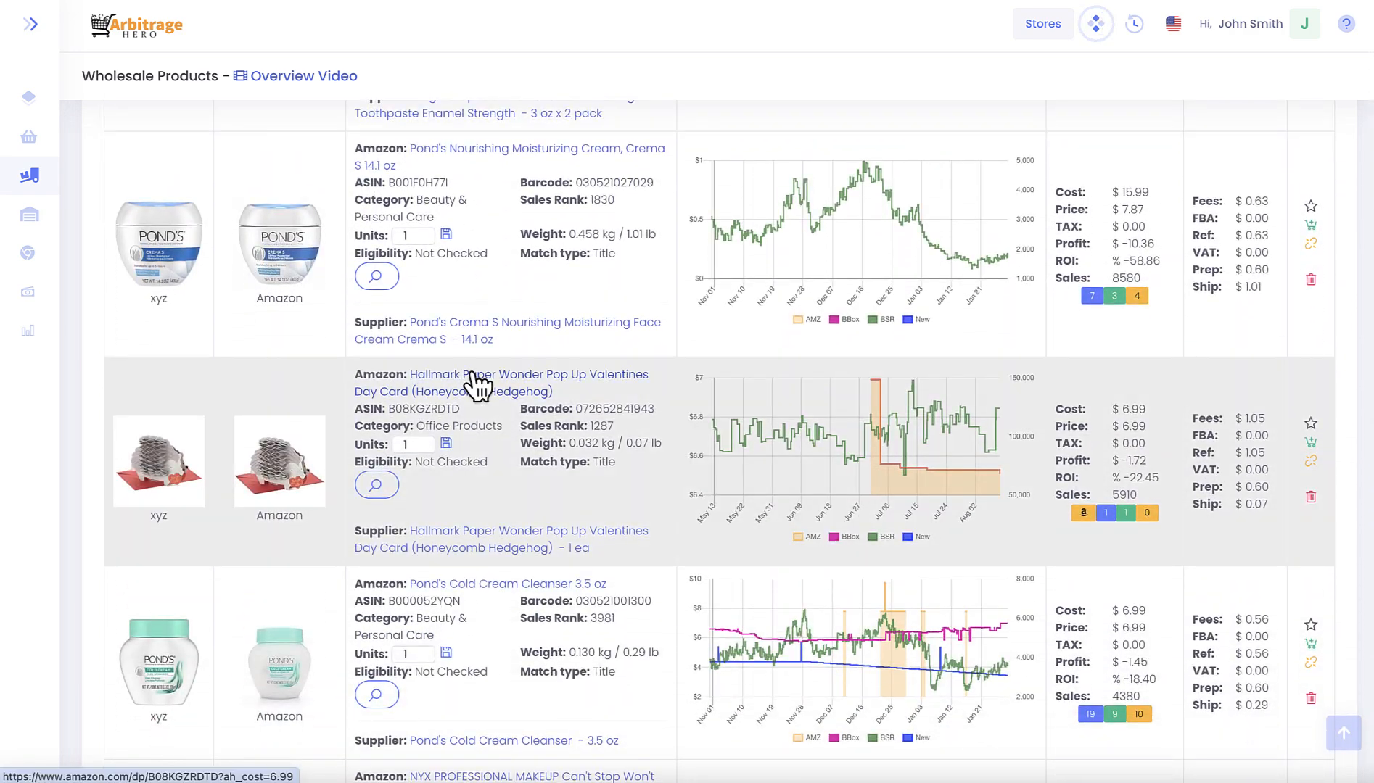
scroll(472, 380, "down", 3)
scroll(472, 373, "up", 5)
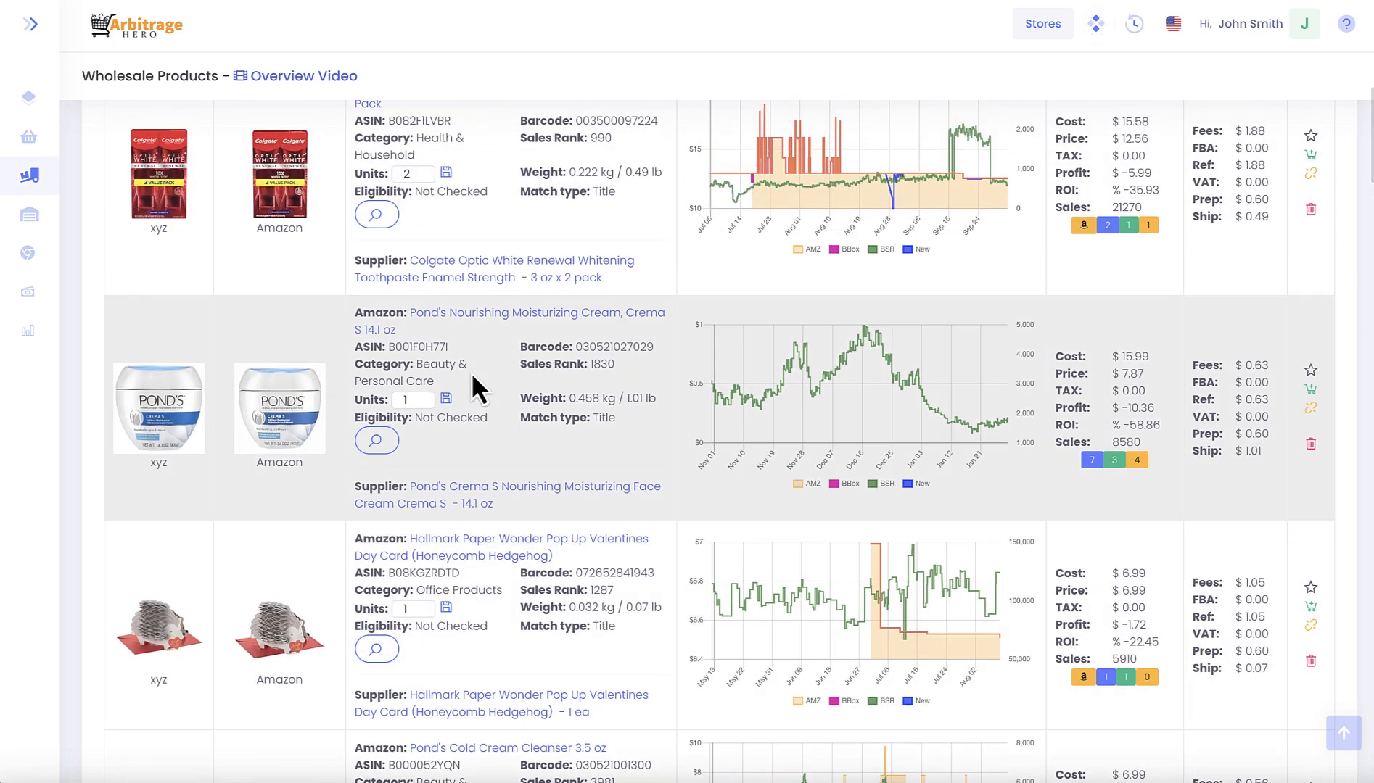
scroll(471, 372, "up", 9)
scroll(472, 384, "down", 1)
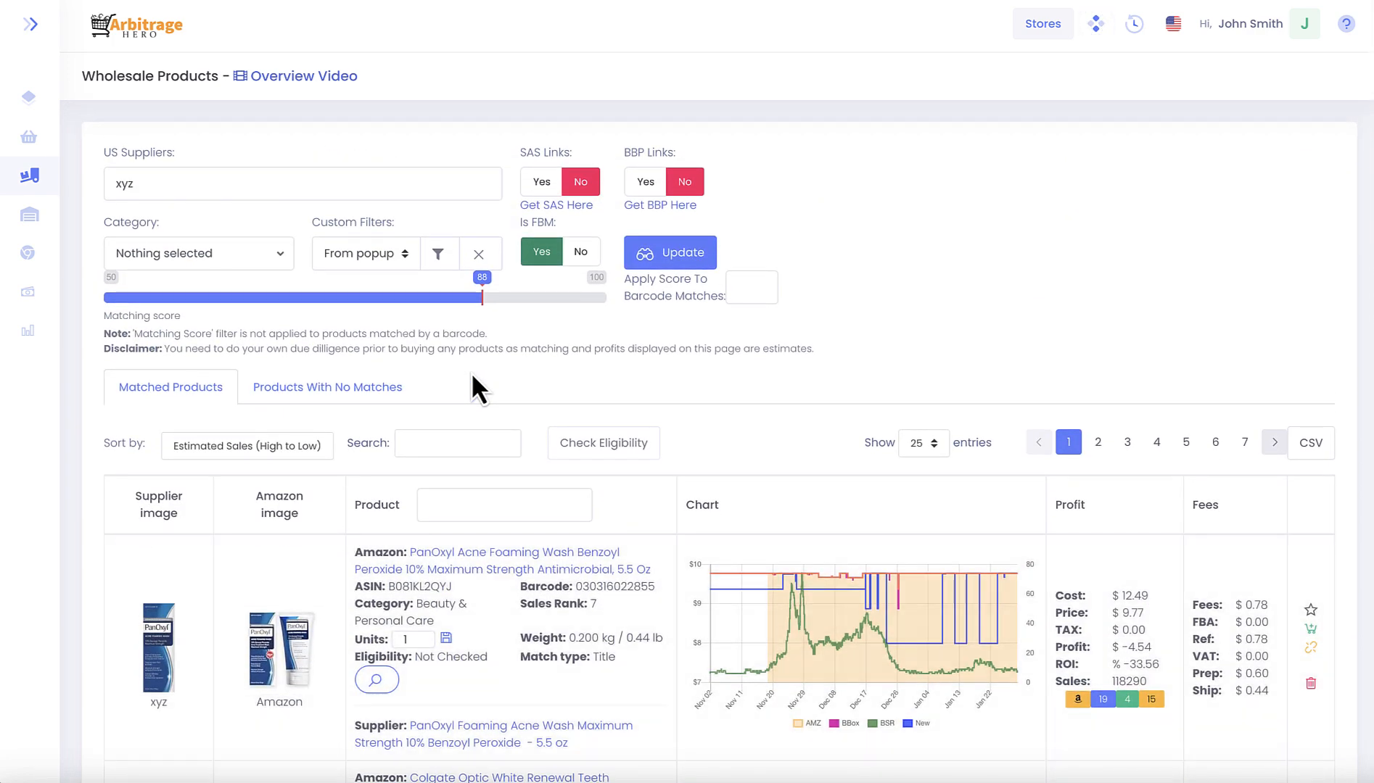
- Check the sort orders available for the matched products, keeping Estimated Sales (High to Low)
left_click(300, 457)
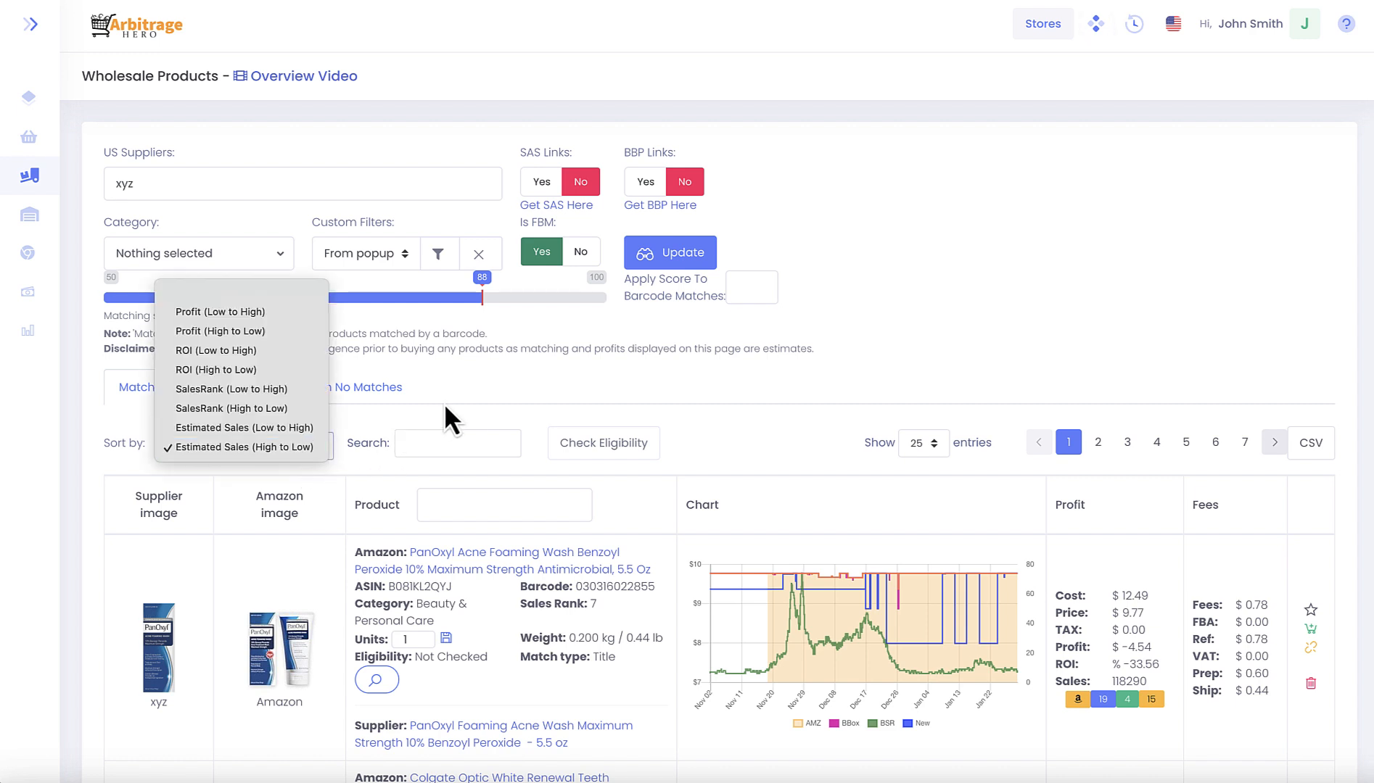
left_click(466, 399)
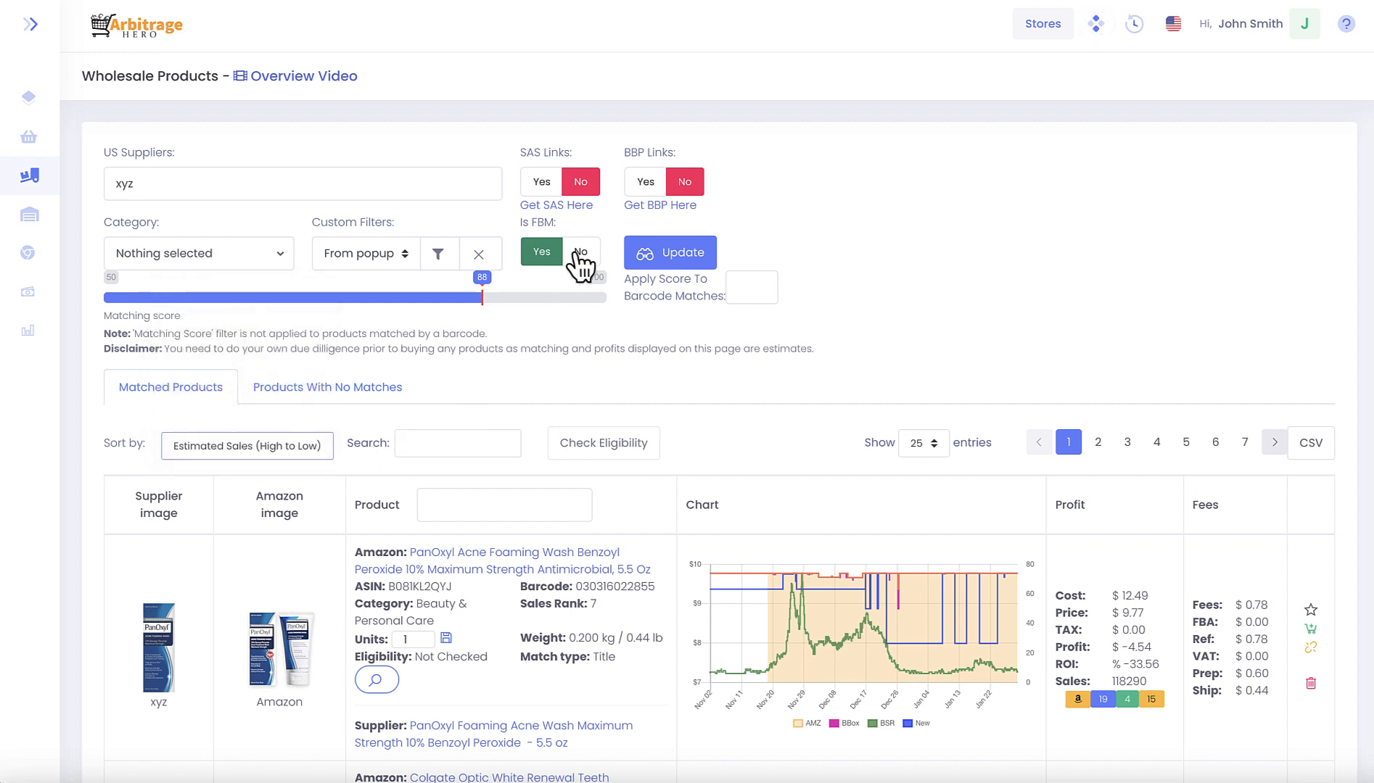
- Filter the matched products to a minimum ROI of 20% and a BSR of 5%
left_click(438, 255)
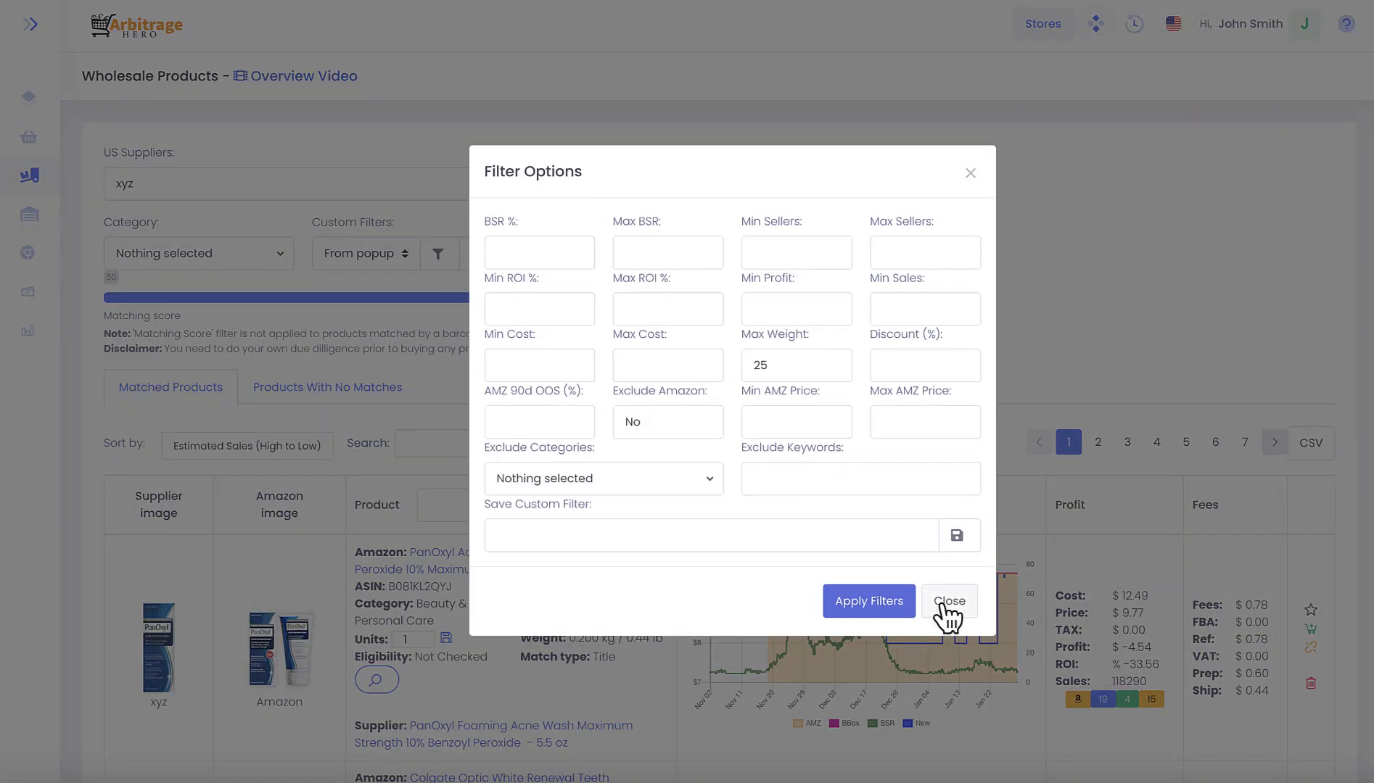
left_click(564, 308)
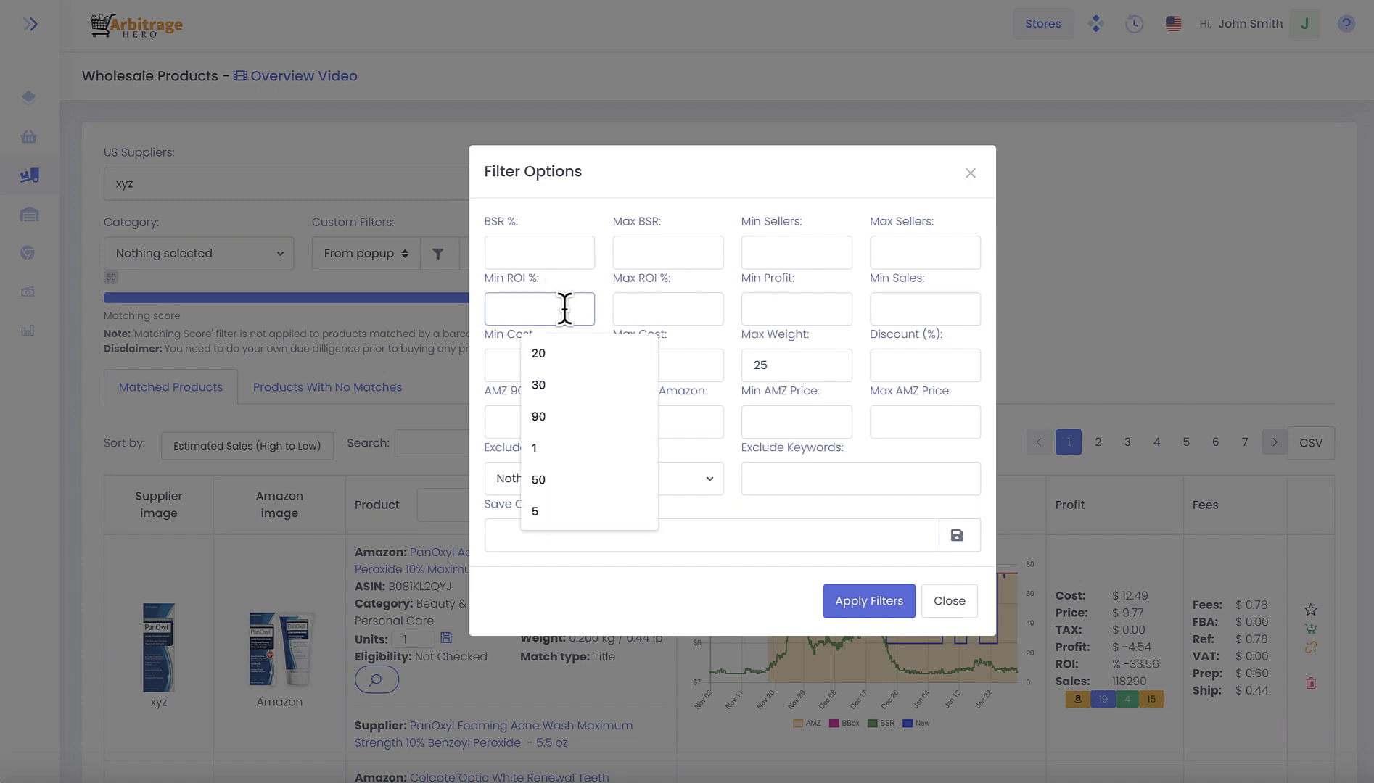
type("20")
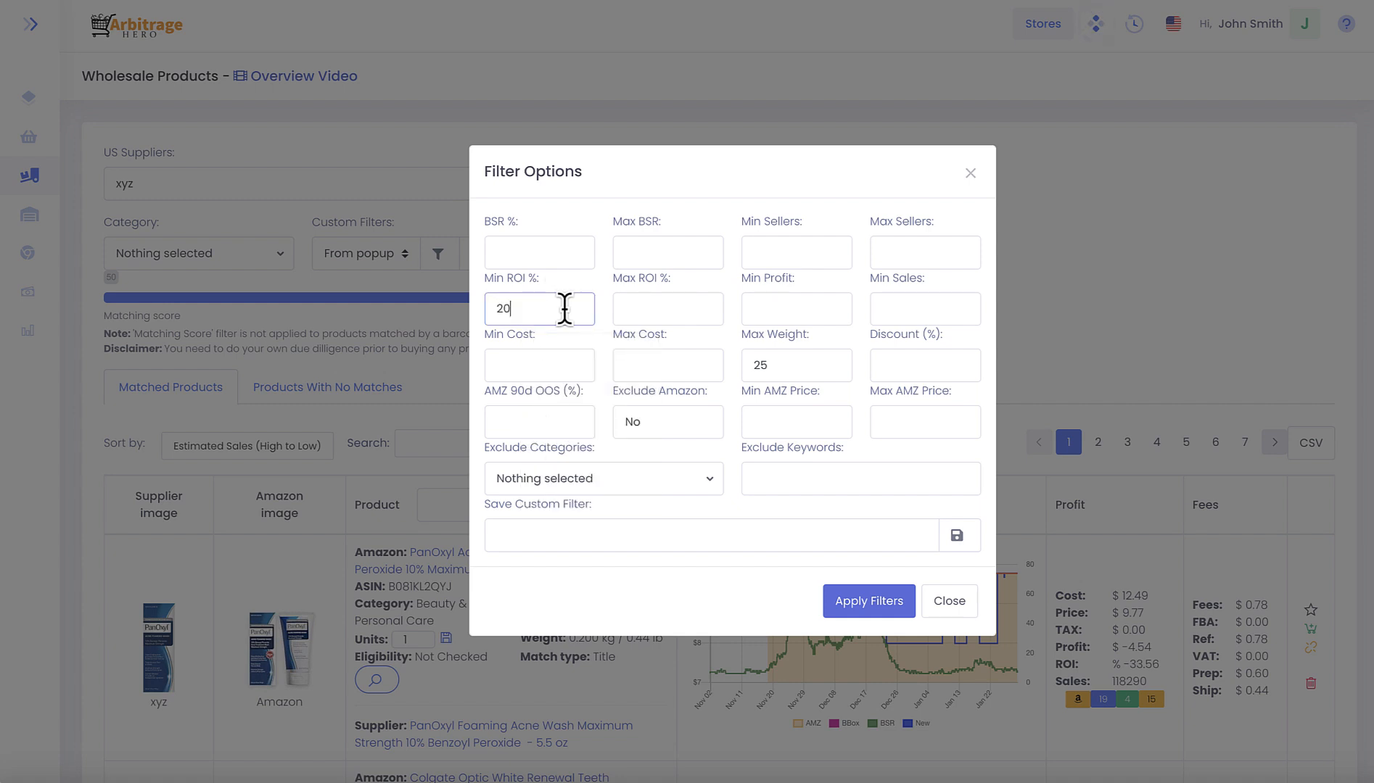
left_click(532, 251)
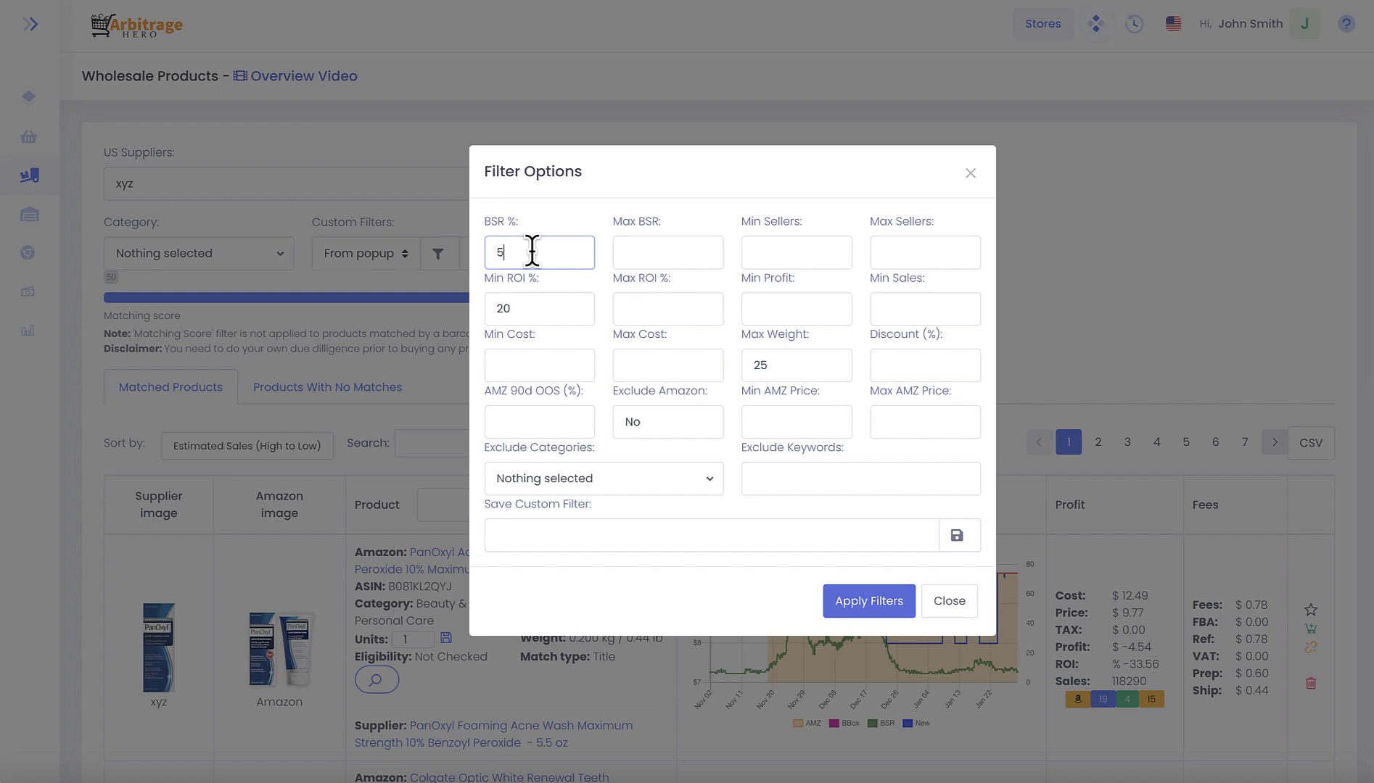
left_click(874, 602)
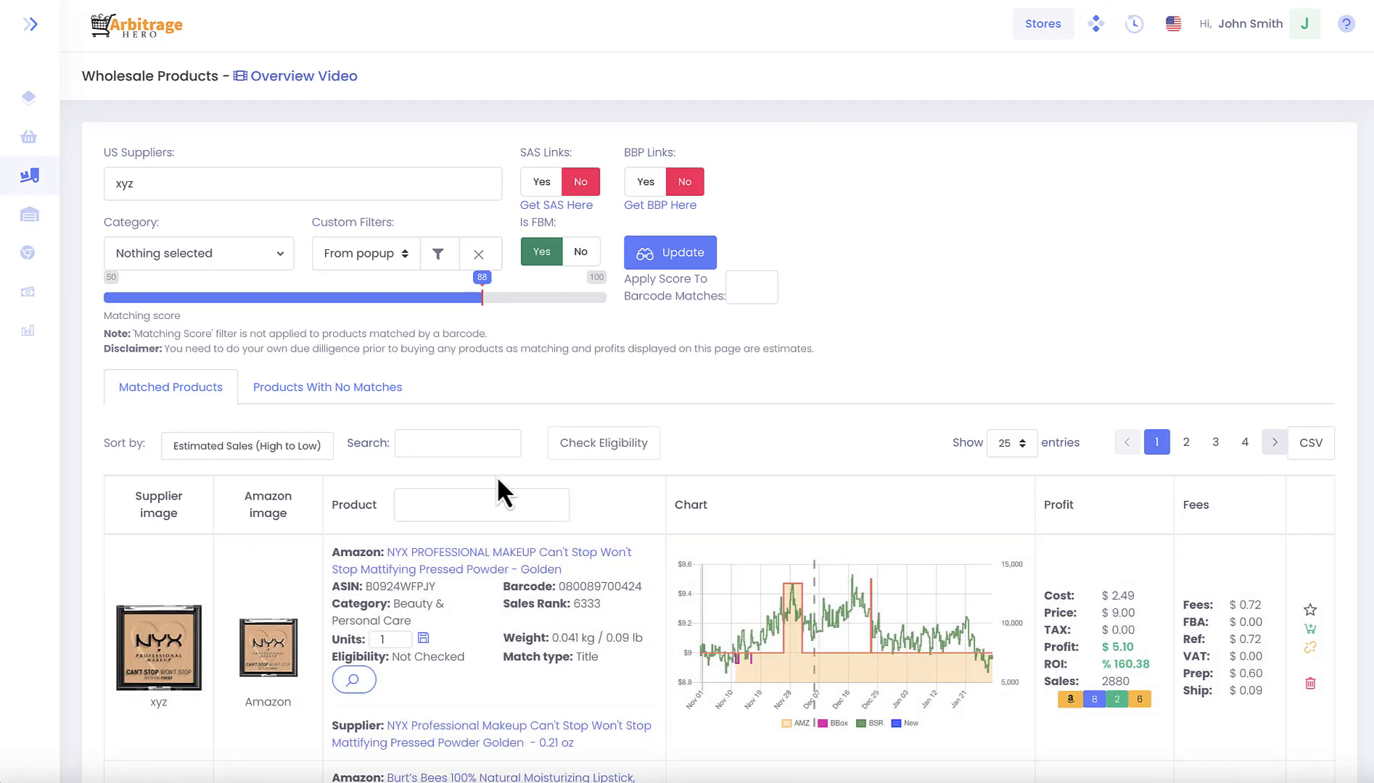
- Look through the filtered products and compare their profit, ROI and sales figures
scroll(473, 471, "down", 7)
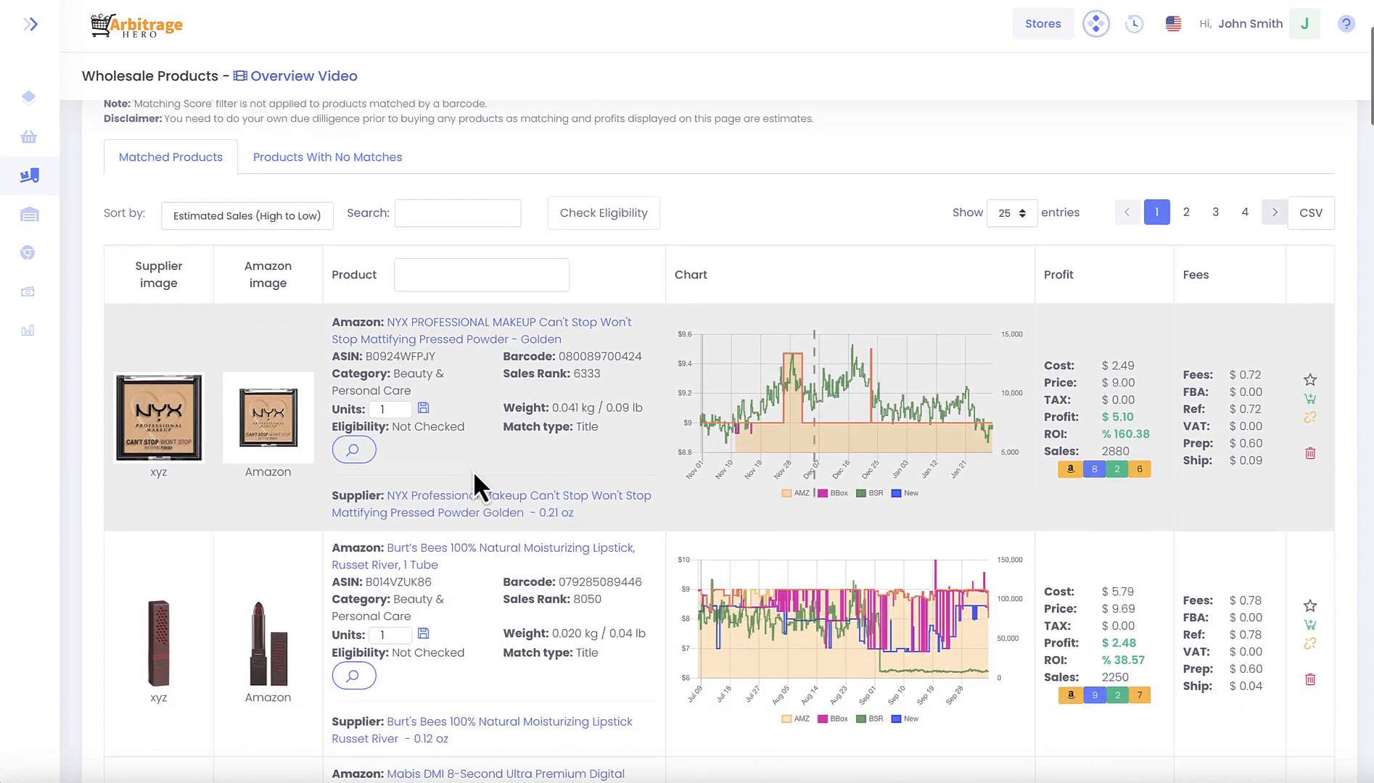
scroll(474, 471, "down", 8)
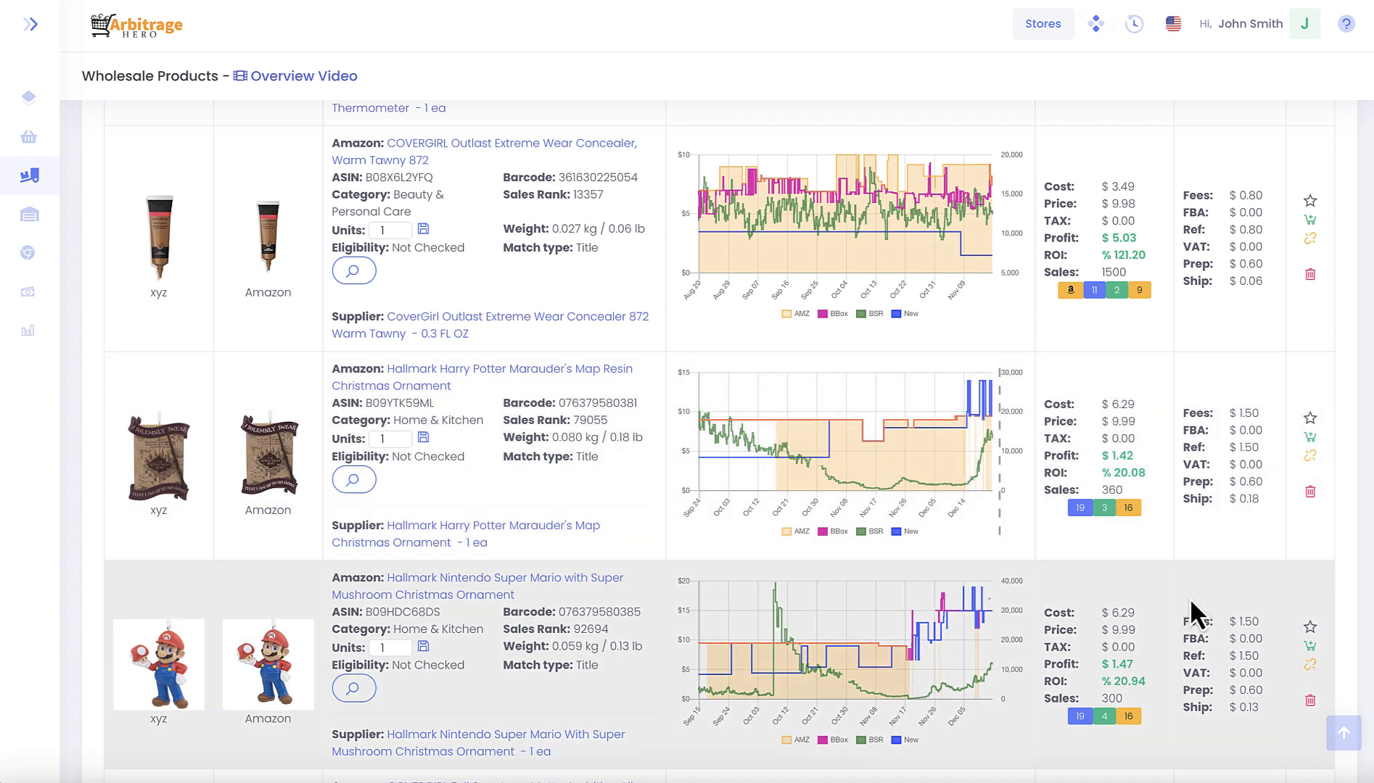
scroll(377, 592, "up", 6)
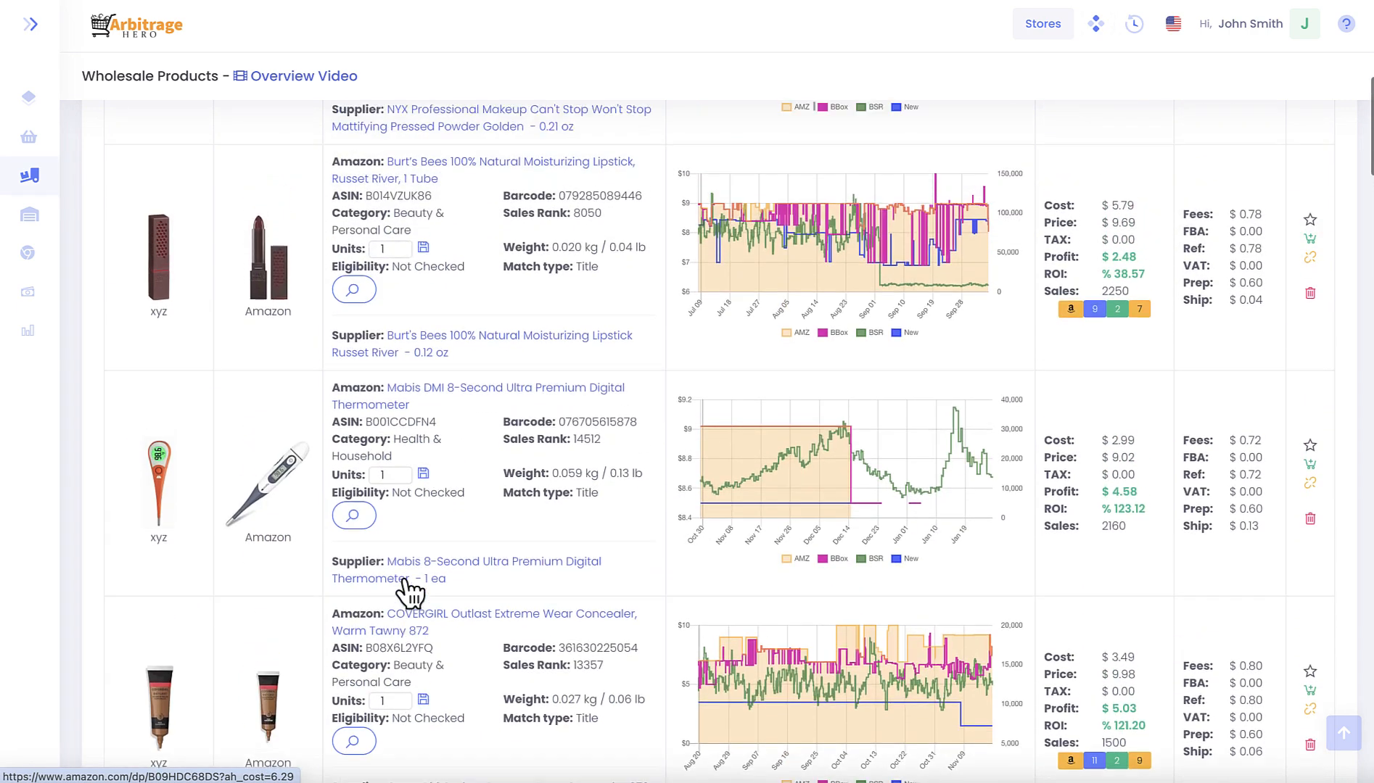
scroll(403, 581, "up", 8)
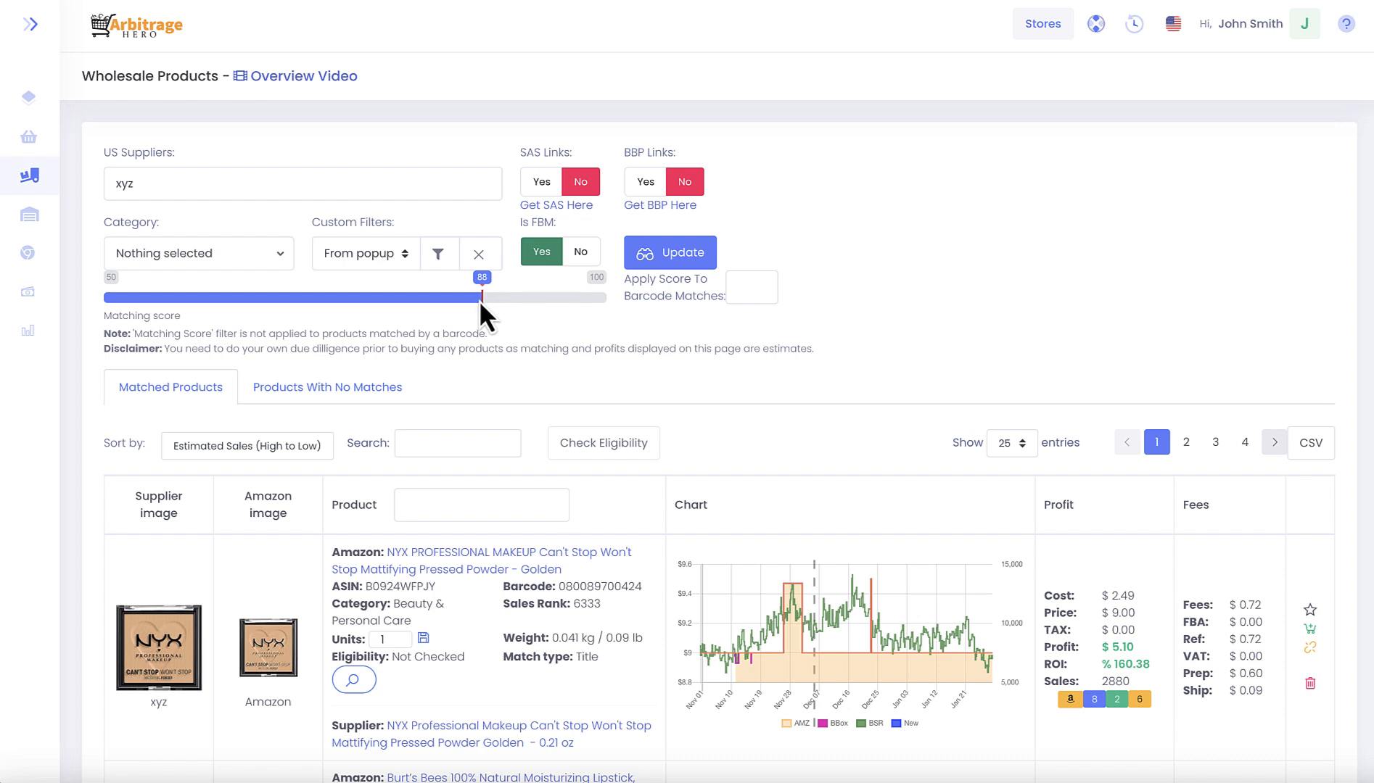
- Try different matching score thresholds and set the matching score to 81
left_click_drag(479, 301, 383, 298)
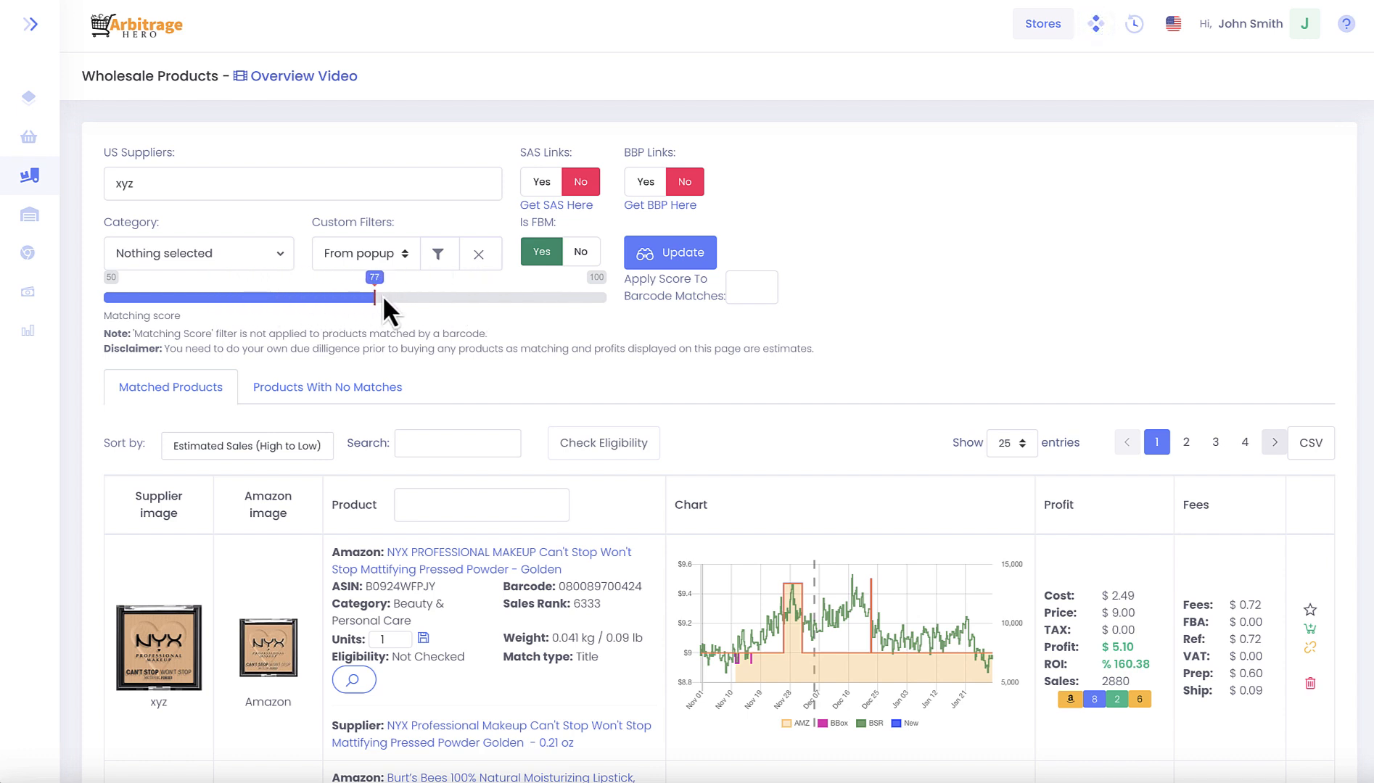
left_click_drag(543, 305, 506, 293)
mouse_move(463, 301)
left_mouse_down()
mouse_move(401, 298)
mouse_move(519, 309)
mouse_move(423, 303)
mouse_move(410, 324)
mouse_move(441, 303)
left_mouse_up()
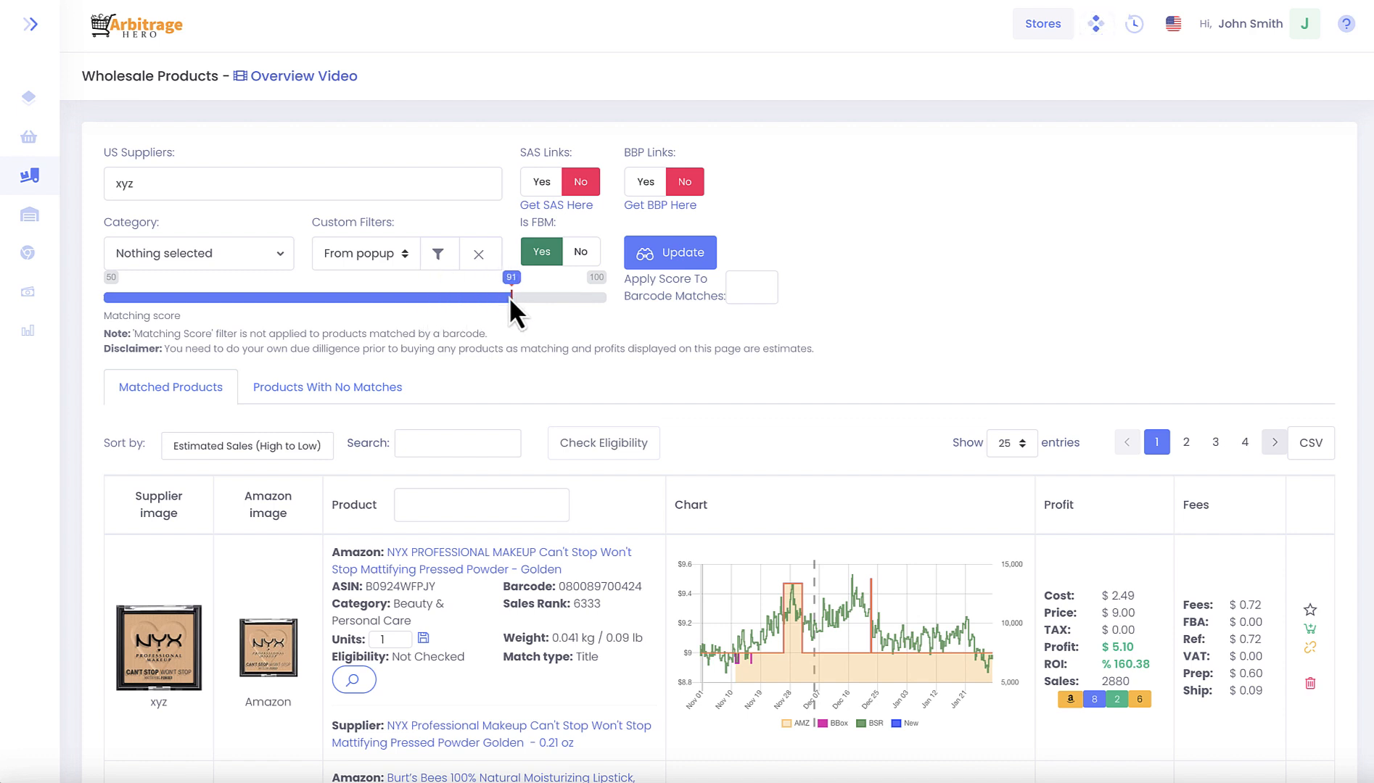
left_click_drag(523, 296, 530, 296)
left_click_drag(454, 291, 421, 291)
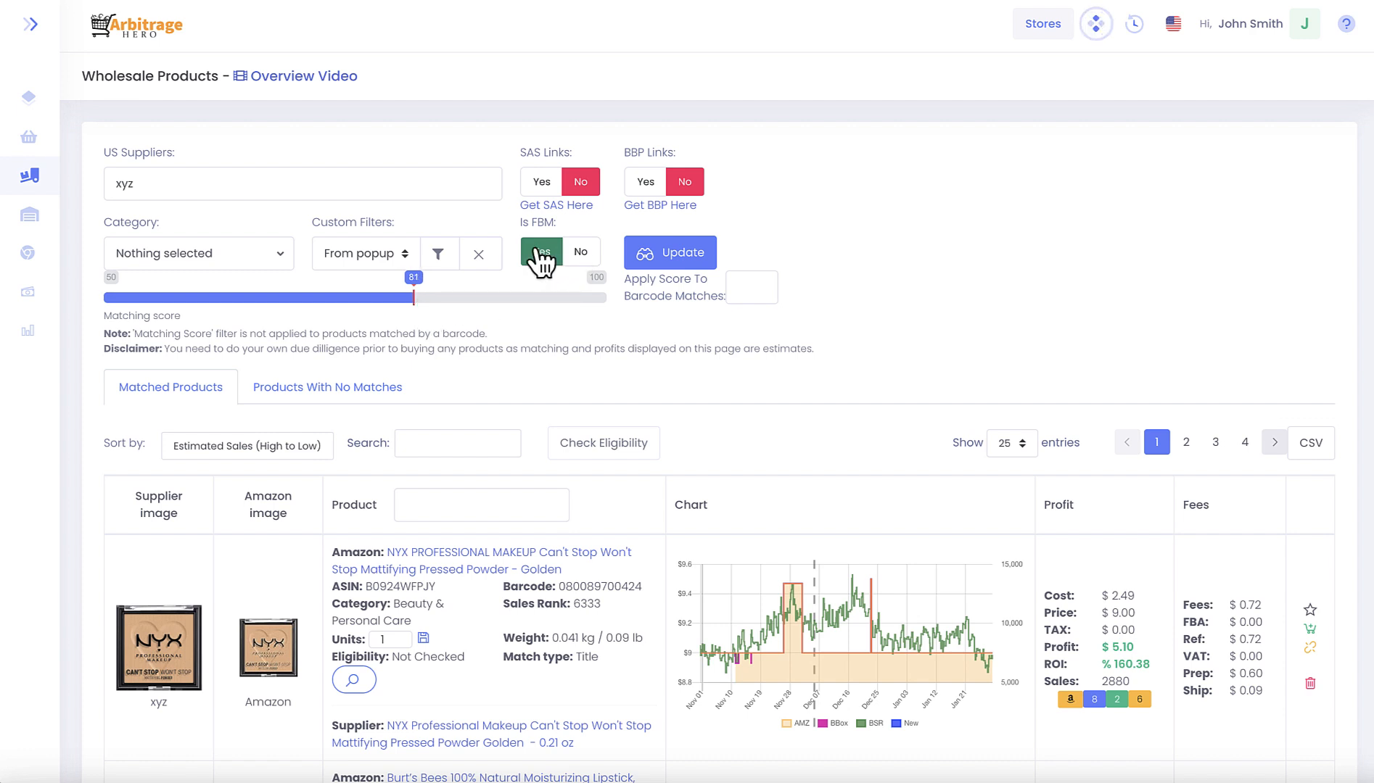
- Set Is FBM to No, update the results and check the FBA fee of the first product
left_click(581, 254)
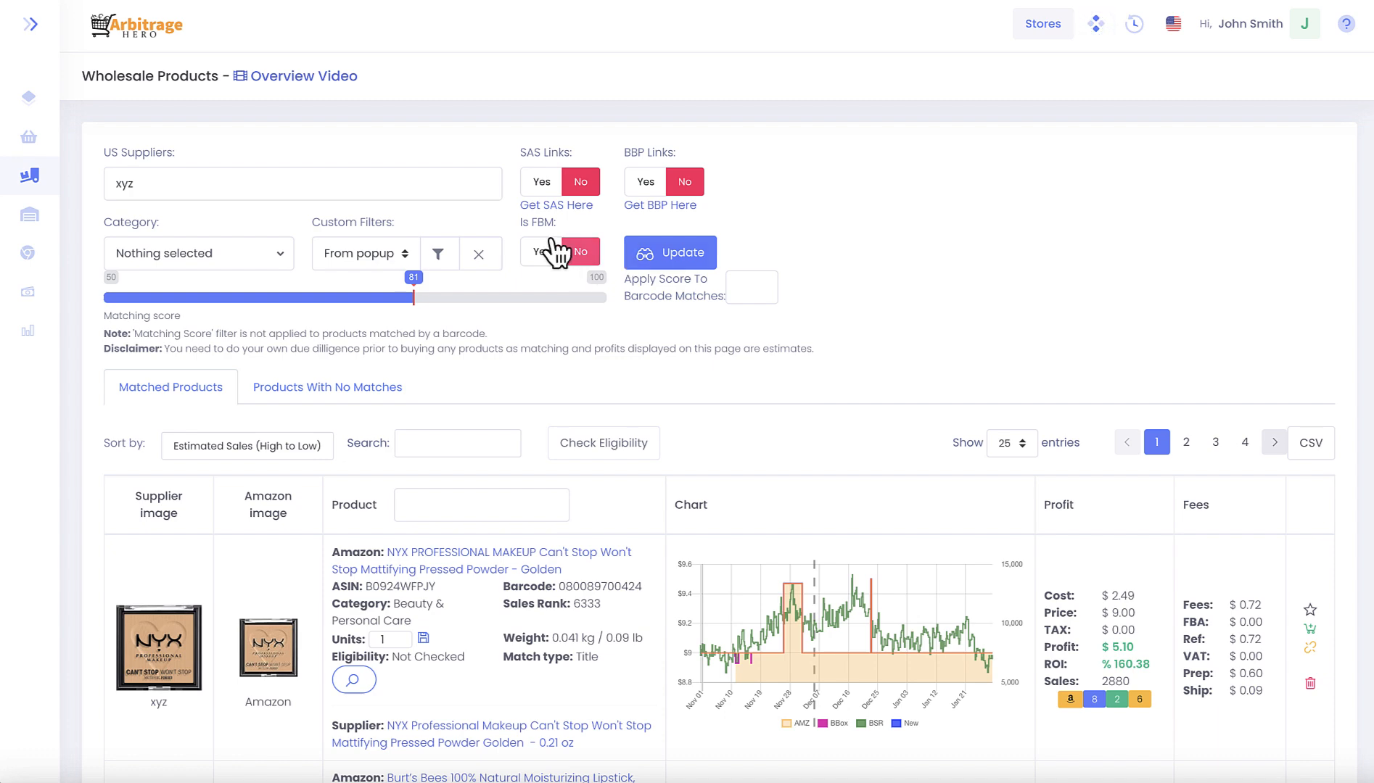
left_click(676, 254)
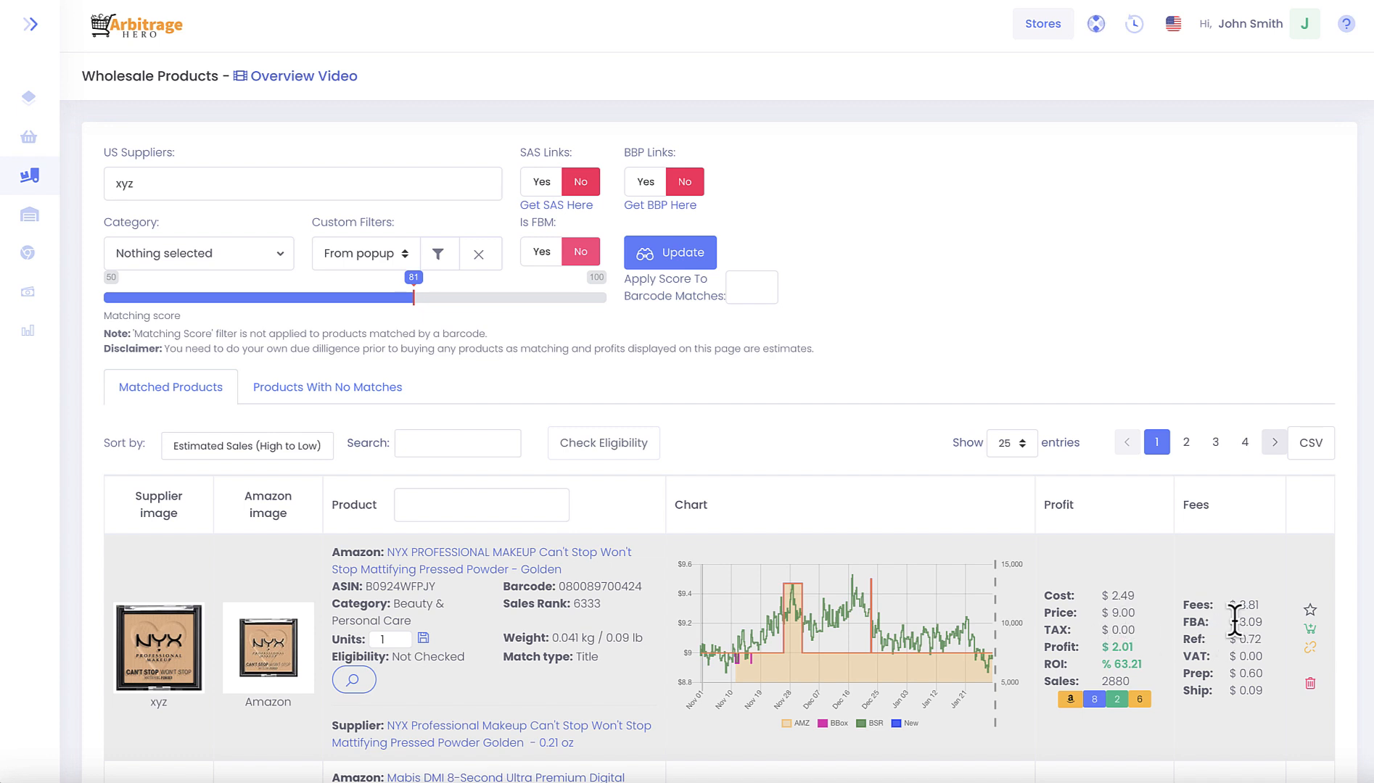
left_click_drag(1237, 623, 1266, 624)
left_click(1236, 611)
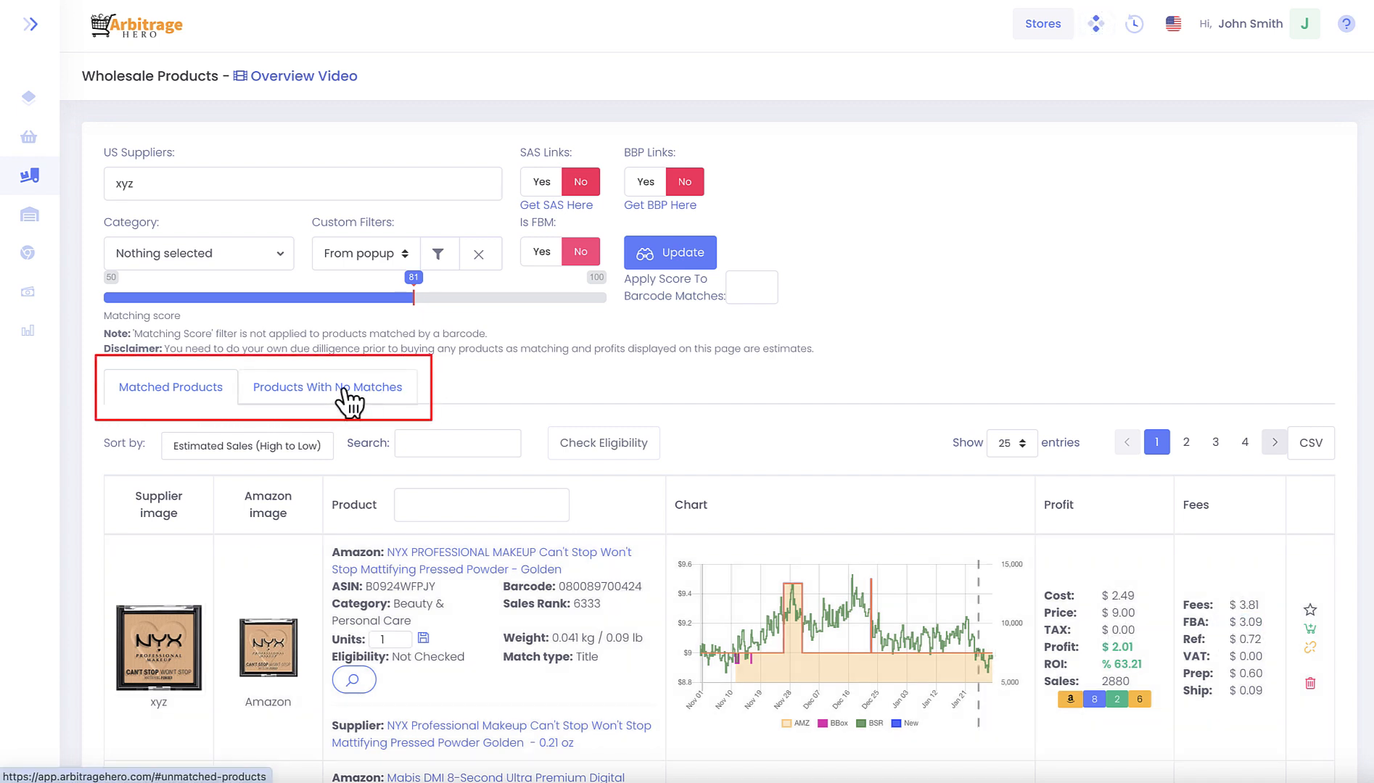
- View the list of products with no matches and return to the matched products
left_click(346, 394)
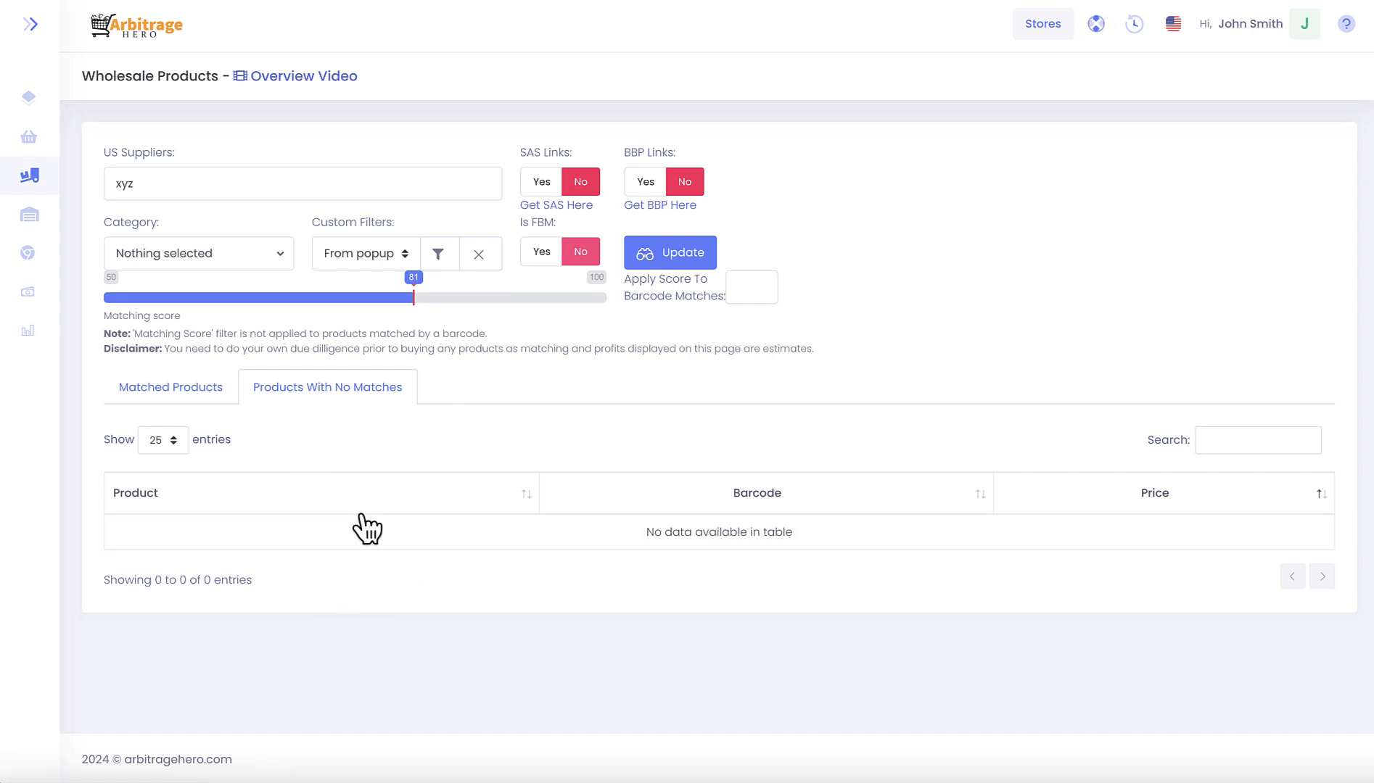
left_click(199, 393)
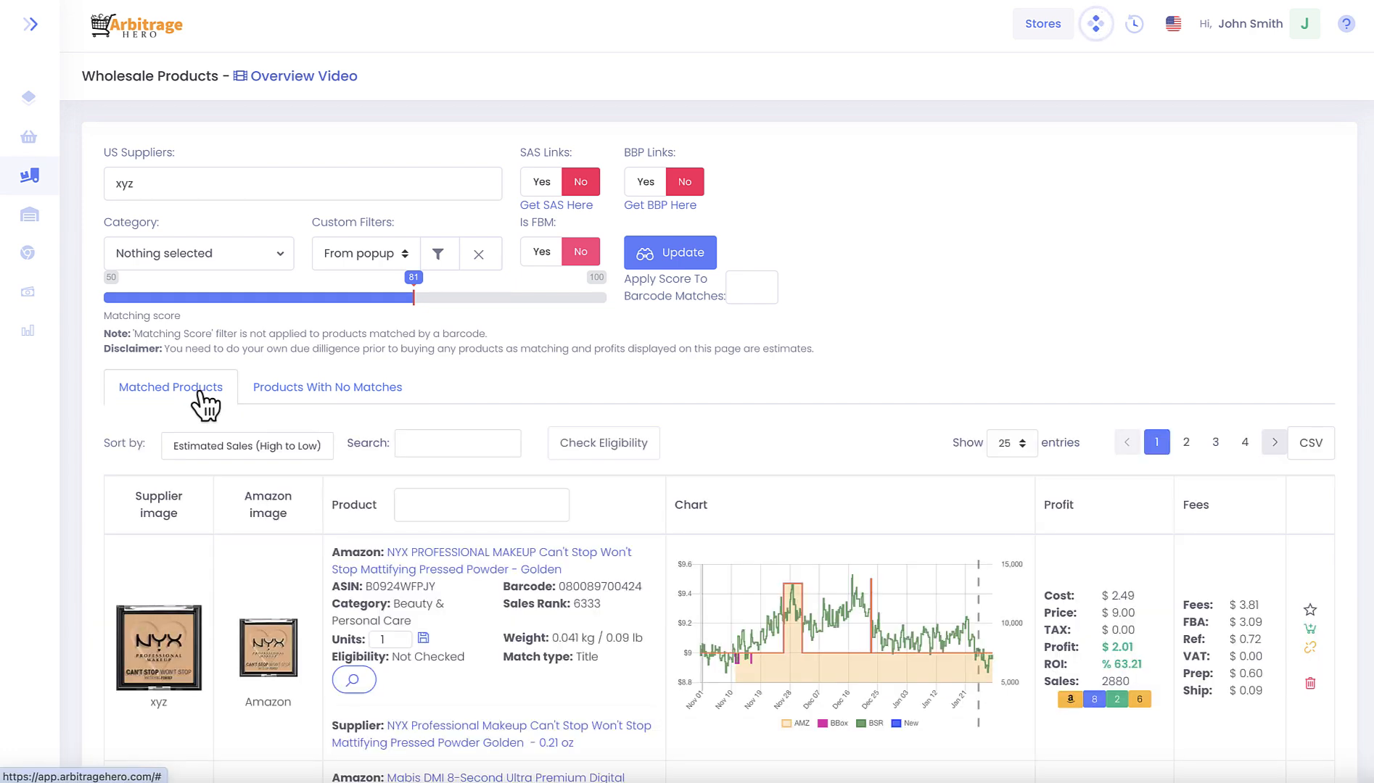